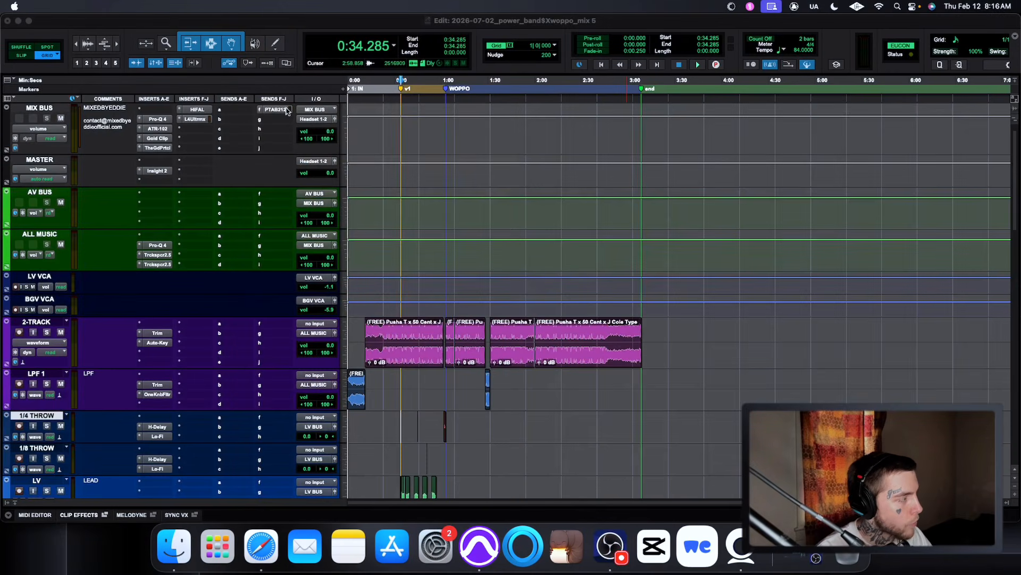
View the settings of the Gold Clip and HiFAL inserts on the MIX BUS track, and close the plugin window
scroll(207, 143, up, 1)
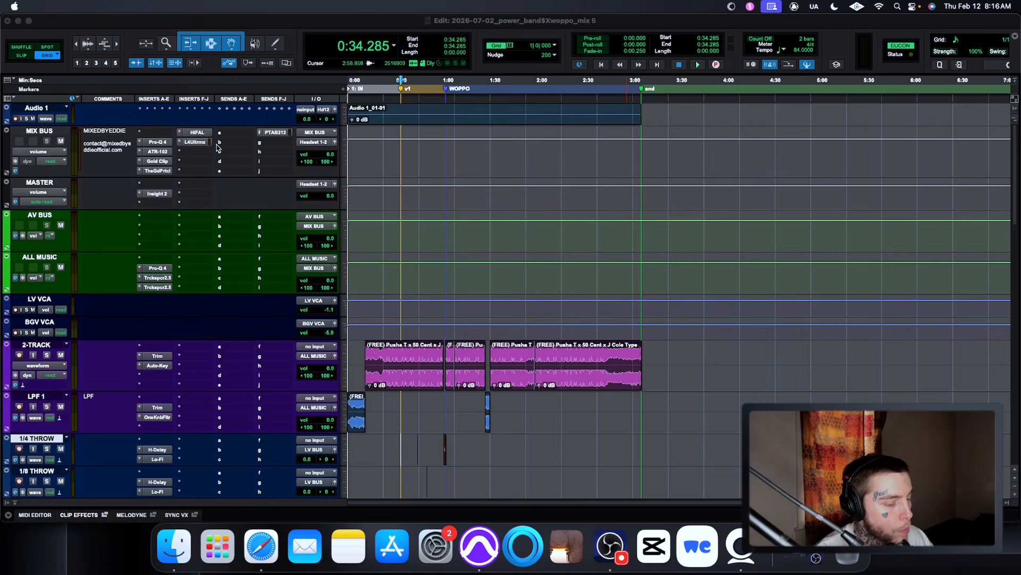
click(164, 161)
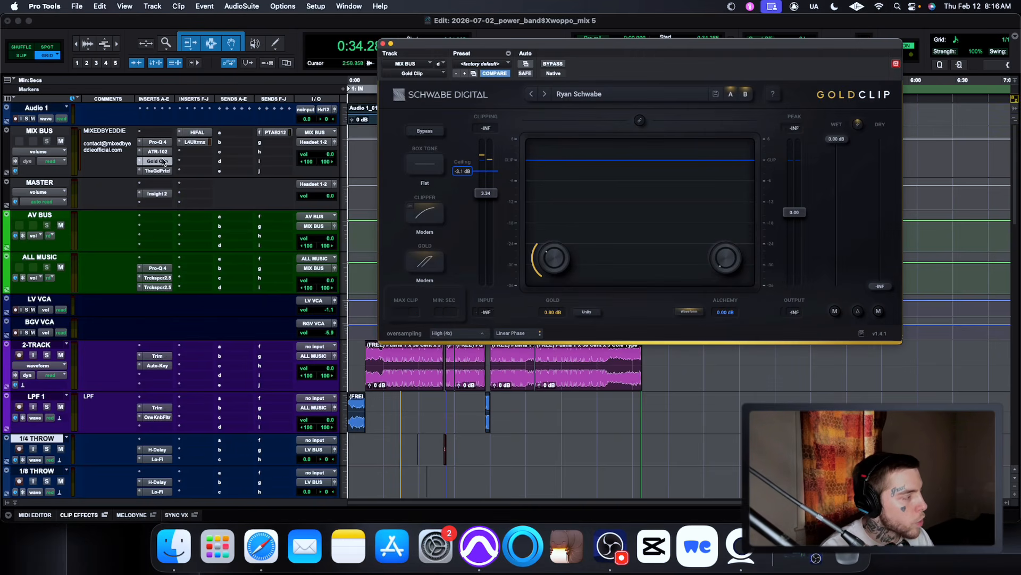
click(197, 132)
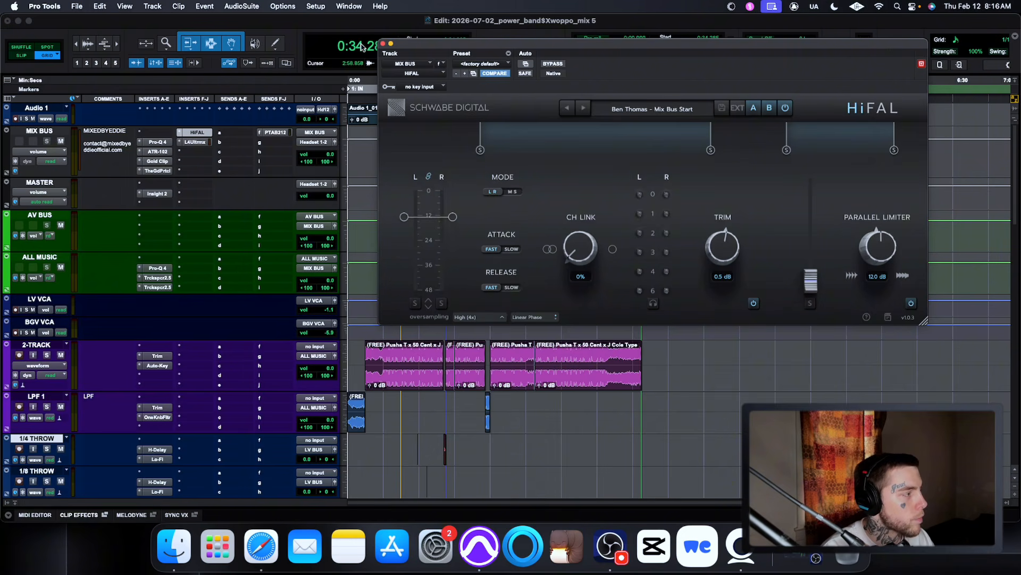
click(384, 44)
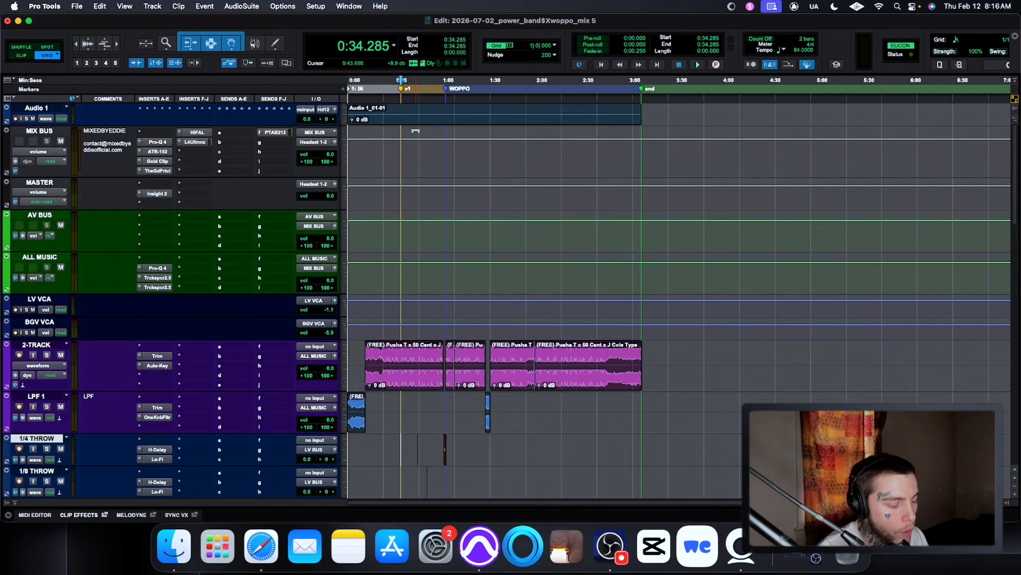
Inspect the MIX BUS plugins in turn: L4 Ultramaximizer, Pro-Q 4, ATR-102, Gold Clip, HiFAL and L4 Ultramaximizer again
click(195, 142)
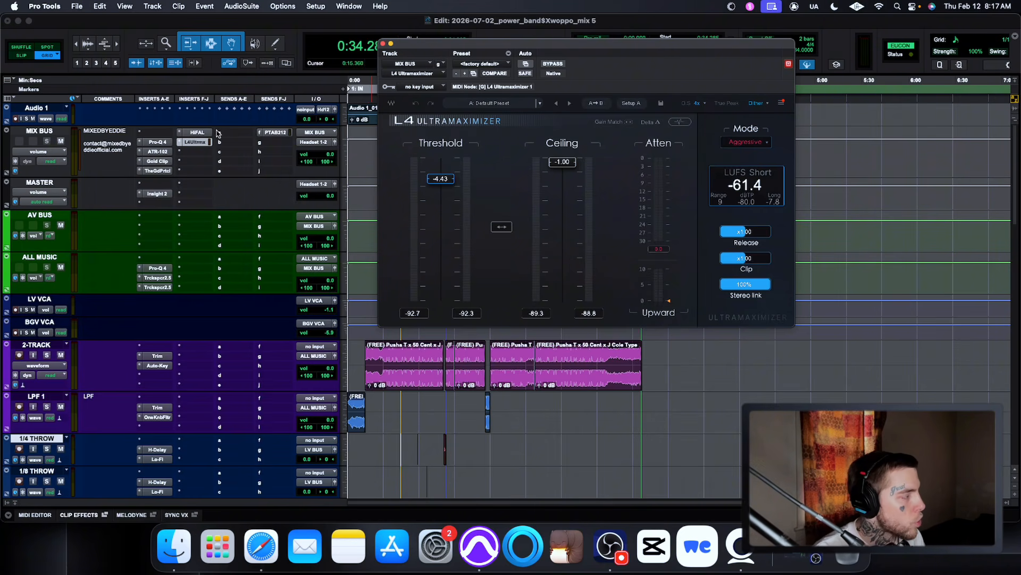
click(158, 142)
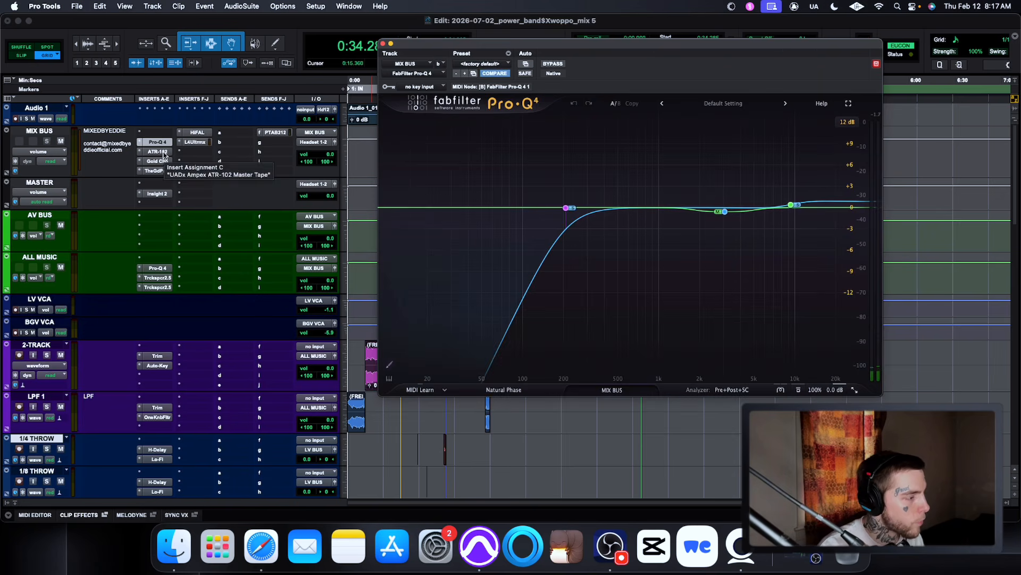
click(158, 152)
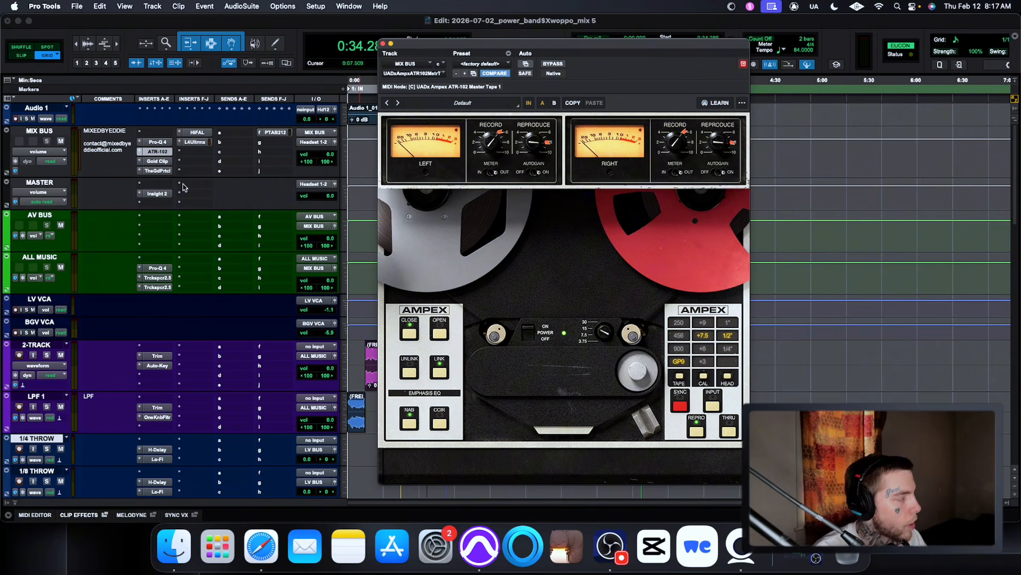
click(158, 162)
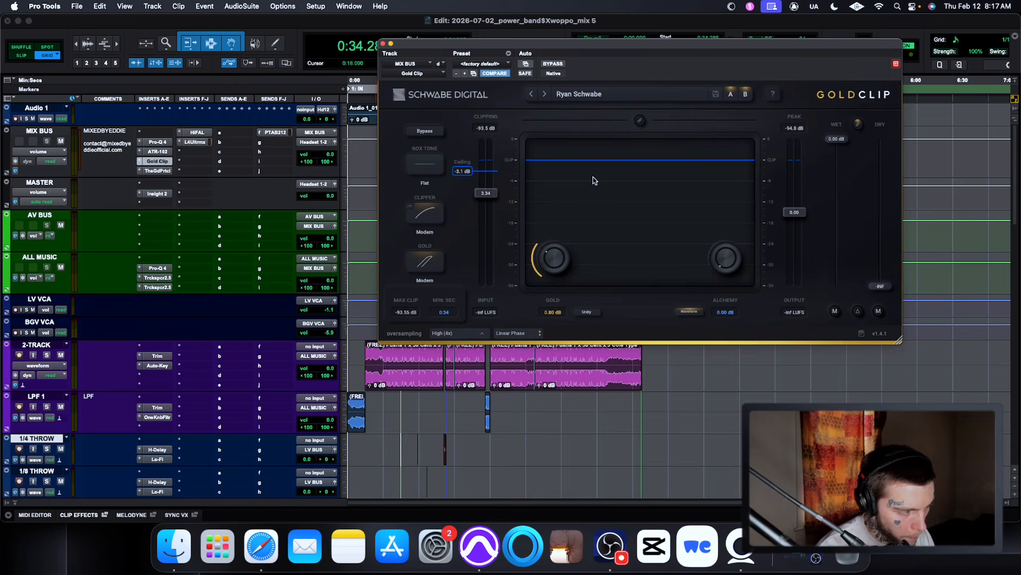
click(152, 171)
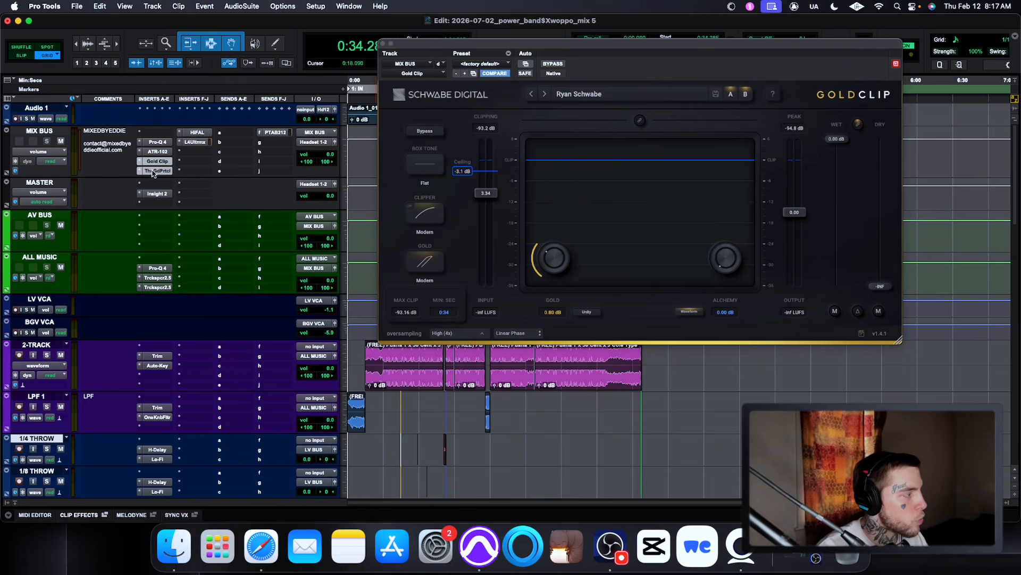
click(193, 134)
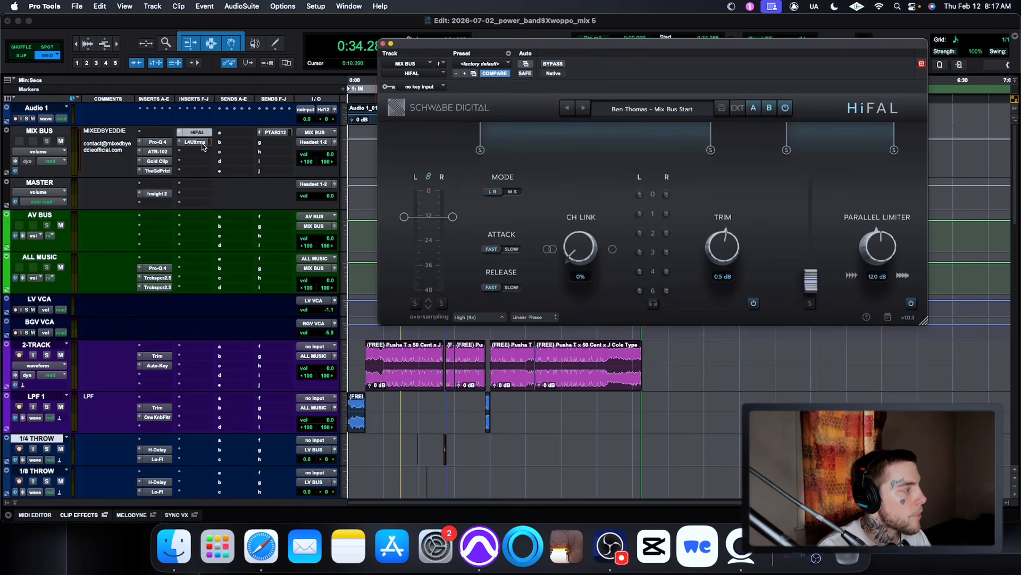
click(203, 144)
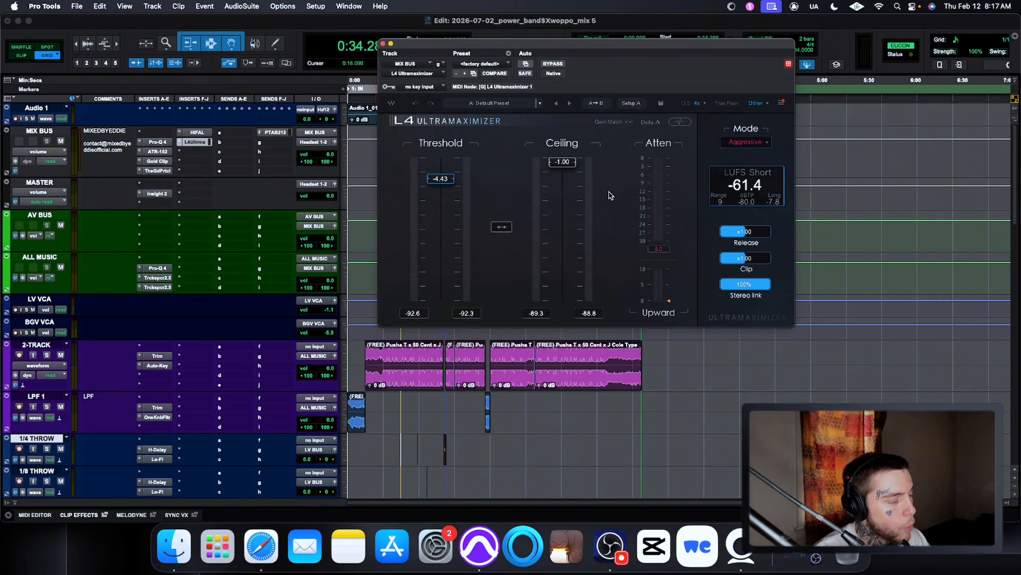
Play the song from the v1 marker with L4 Ultramaximizer open to check its attenuation, and stop playback
click(401, 444)
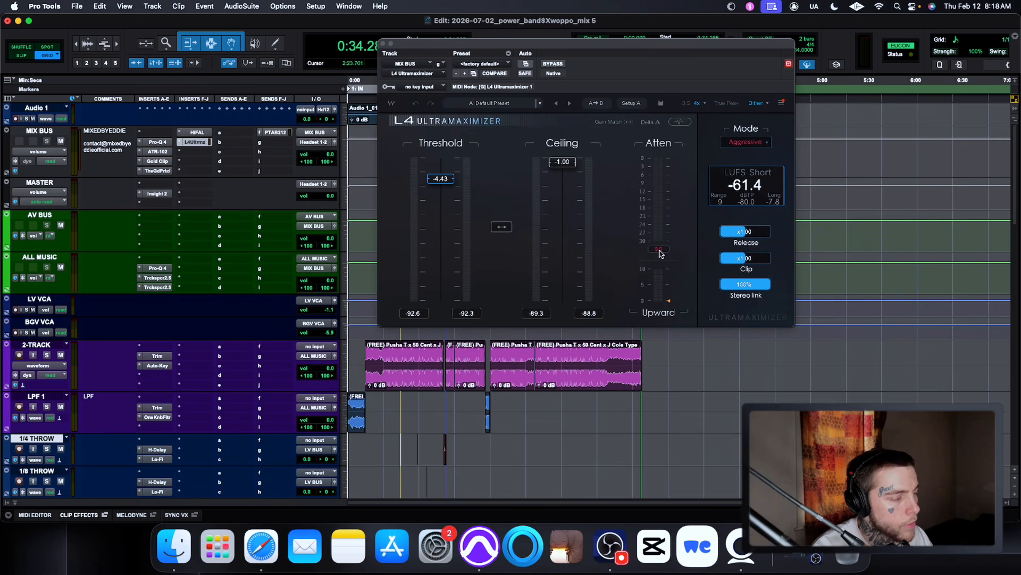
key(space)
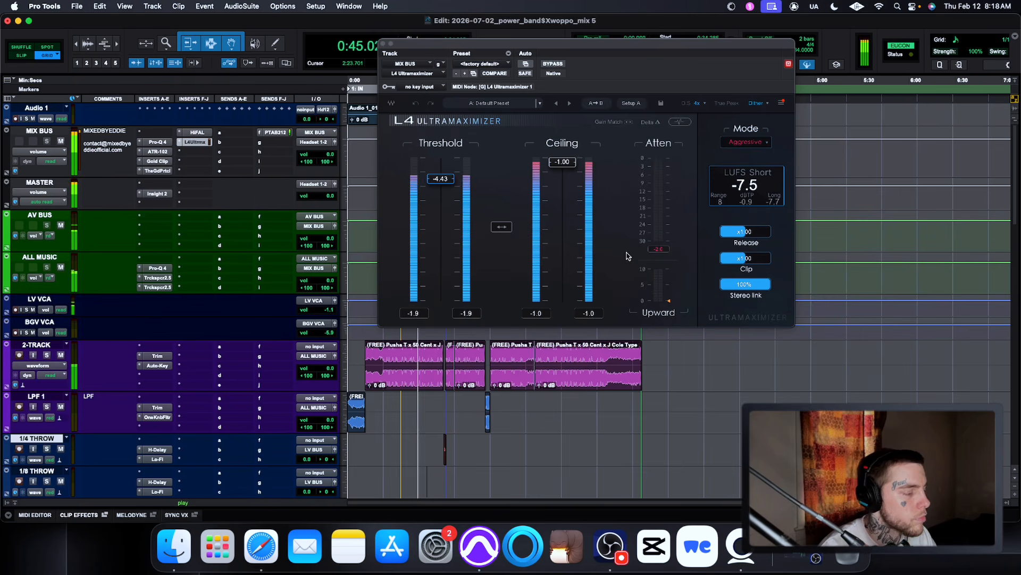
key(space)
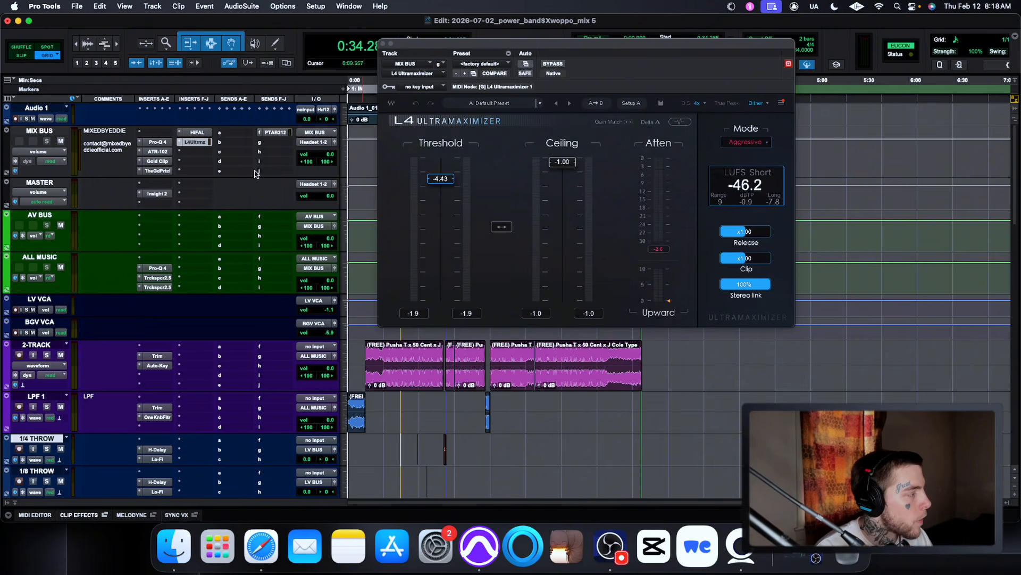
Raise the MIX BUS Gold Clip ceiling to 0.0 dB and play the song to check the L4 Ultramaximizer attenuation
click(160, 162)
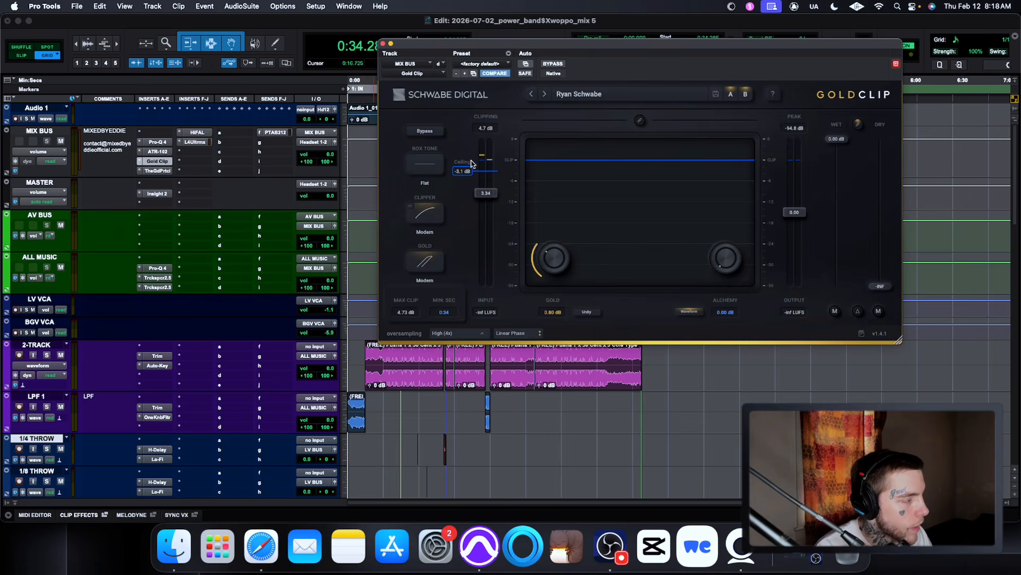
drag(462, 170, 462, 160)
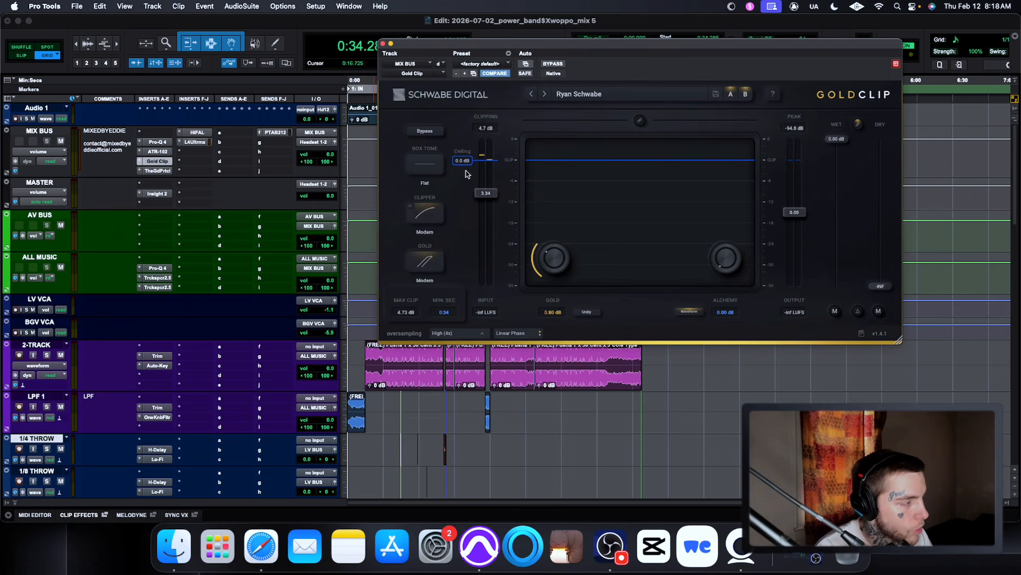
click(382, 44)
click(195, 141)
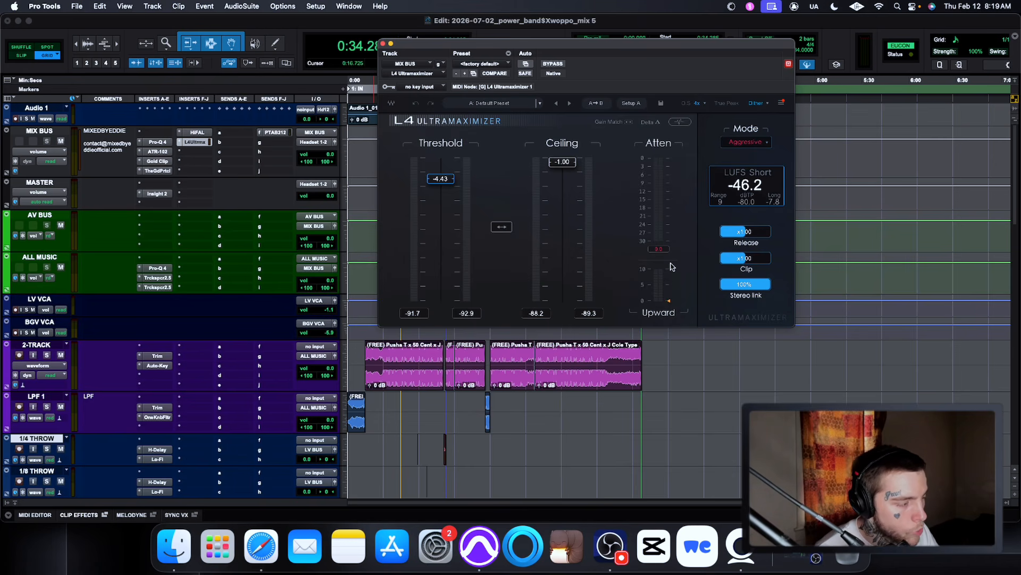
key(space)
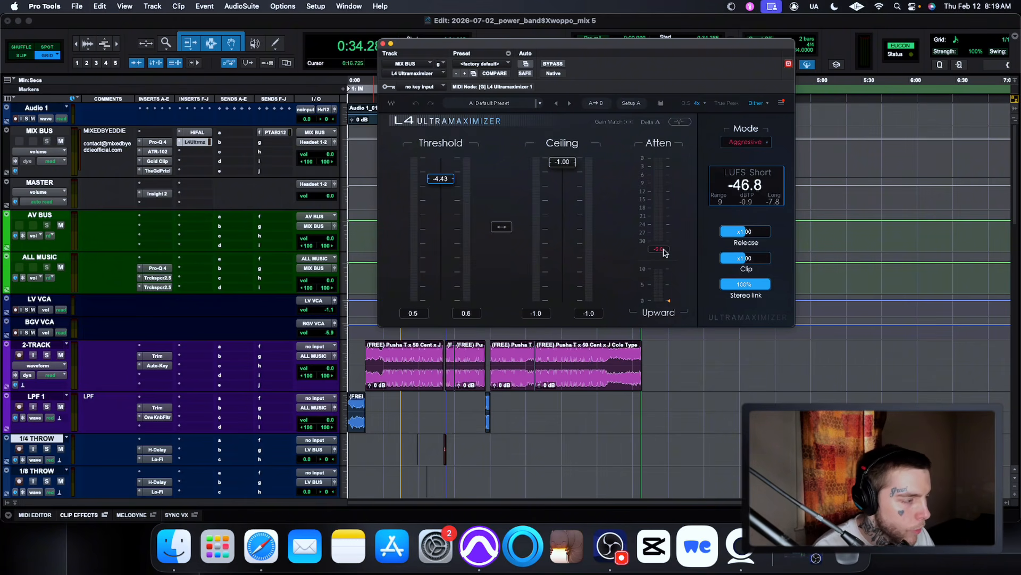
Play short passages from the v1 marker with Gold Clip open to examine the waveform against the clip line
click(158, 161)
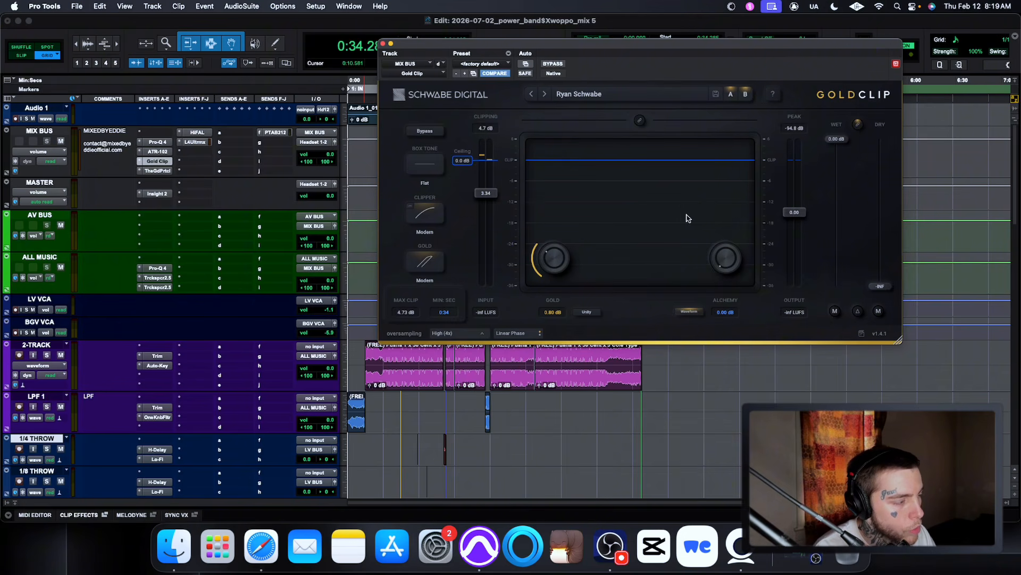
key(space)
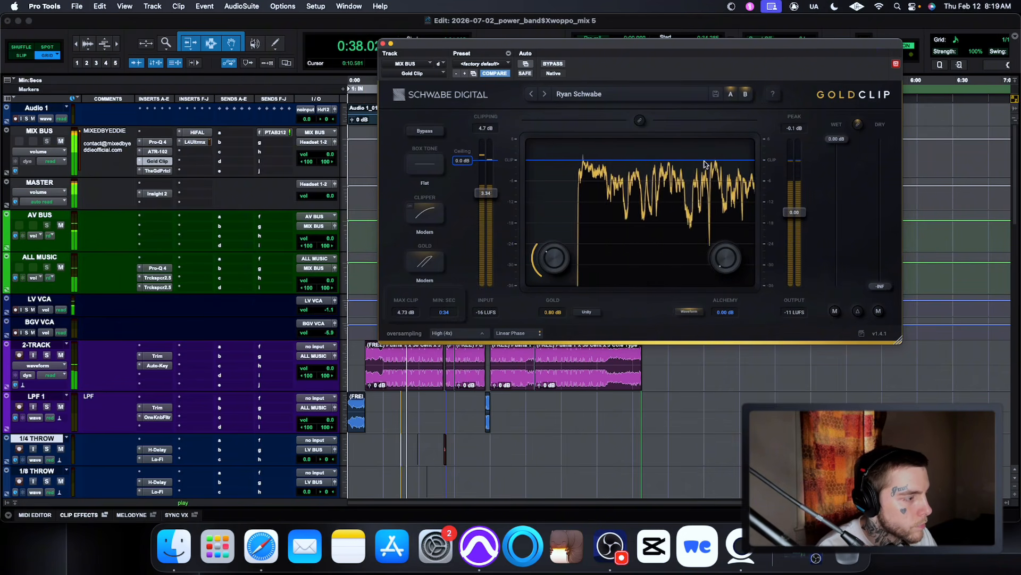
key(space)
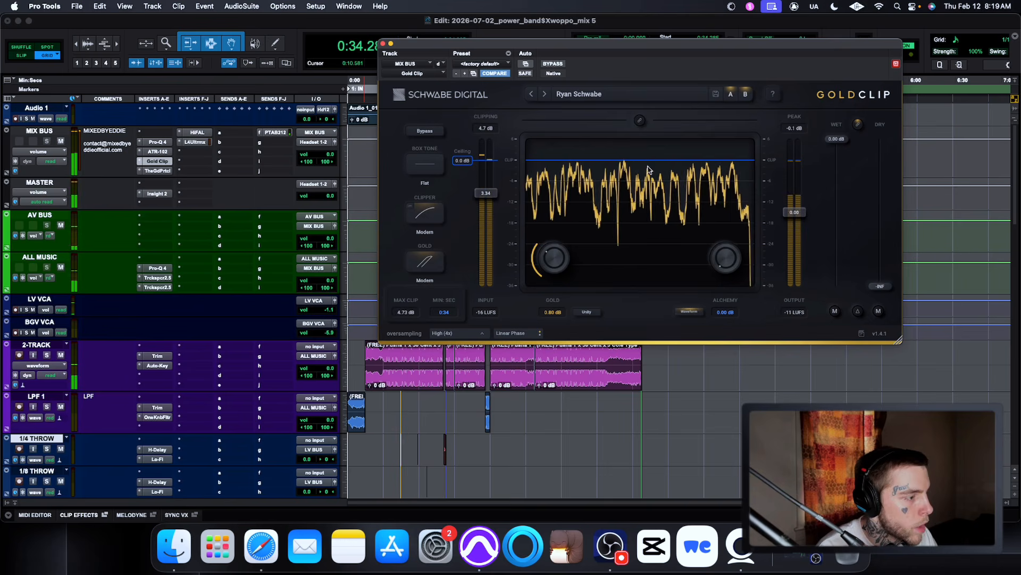
key(space)
key(space)
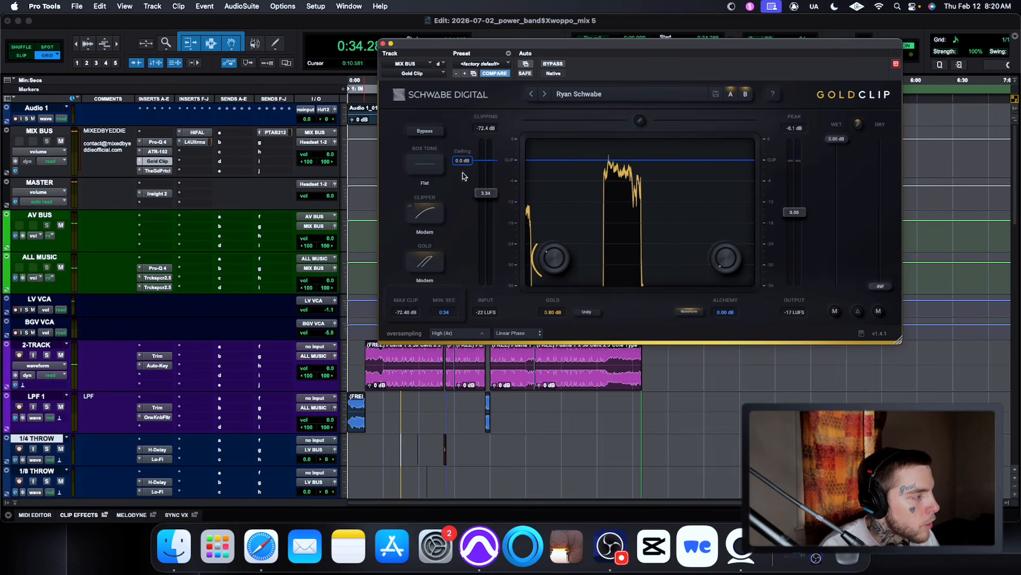
Set the Gold Clip ceiling to -3.1 dB, reset its clipping readout and play a short passage to check the clipping
drag(462, 160, 468, 173)
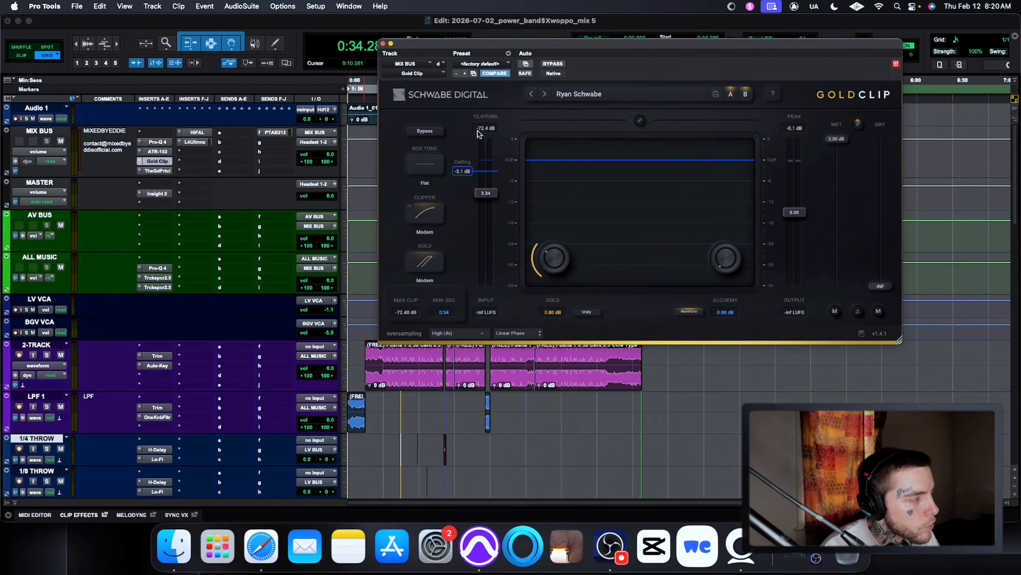
click(478, 131)
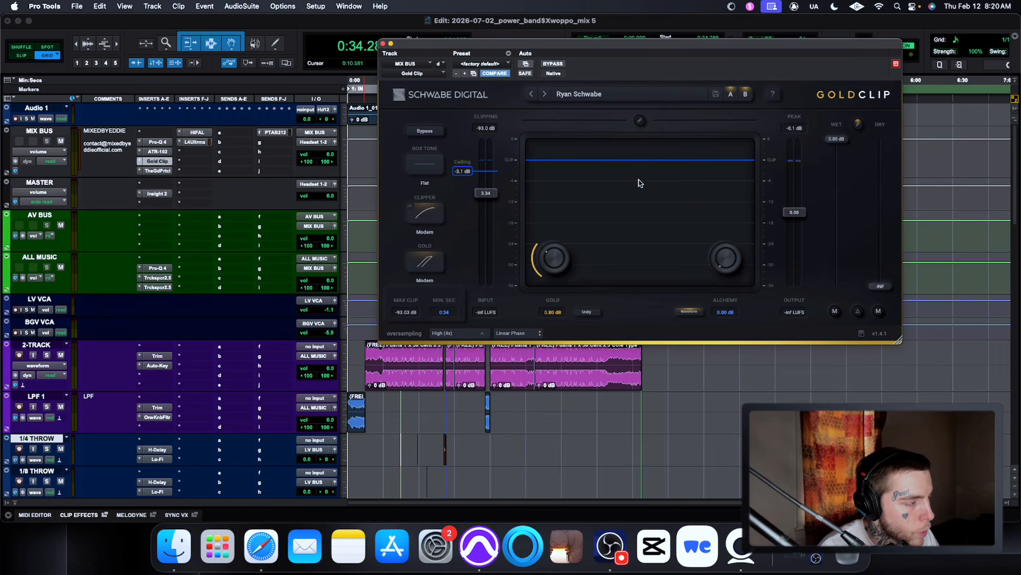
key(space)
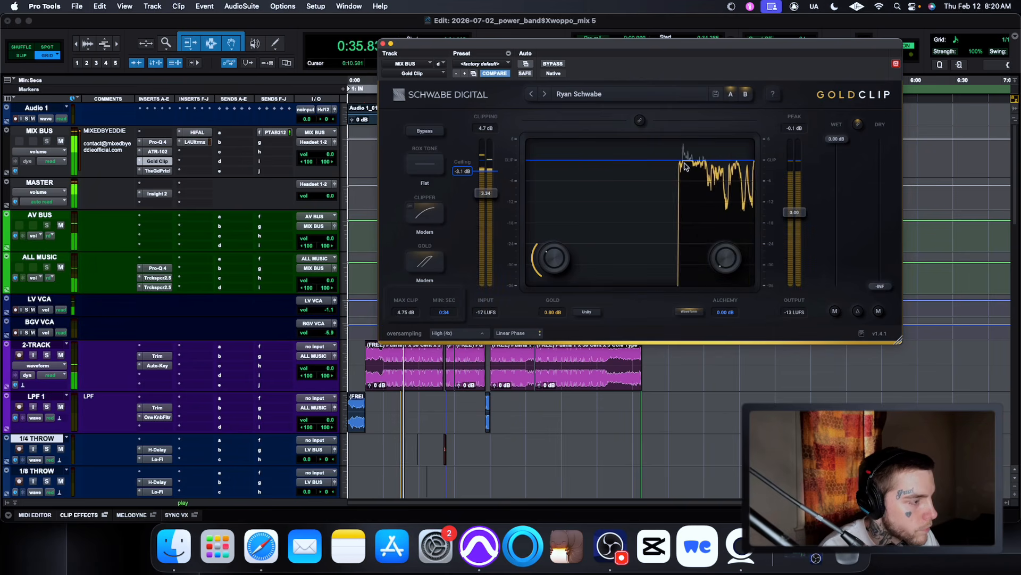
key(space)
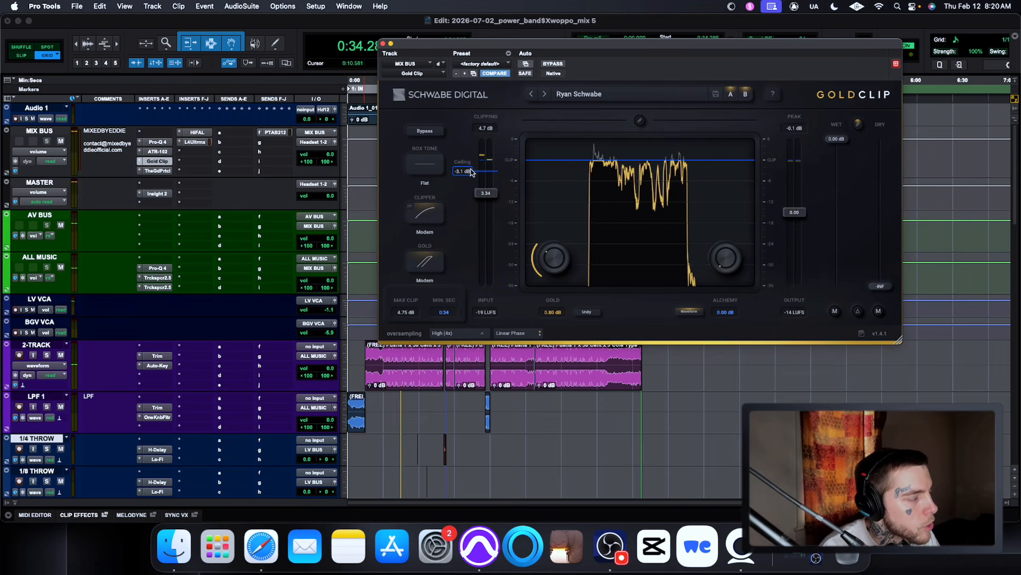
Set the Gold Clip ceiling to -2.9 dB and audition the clipping from the v1 marker
drag(470, 172, 469, 170)
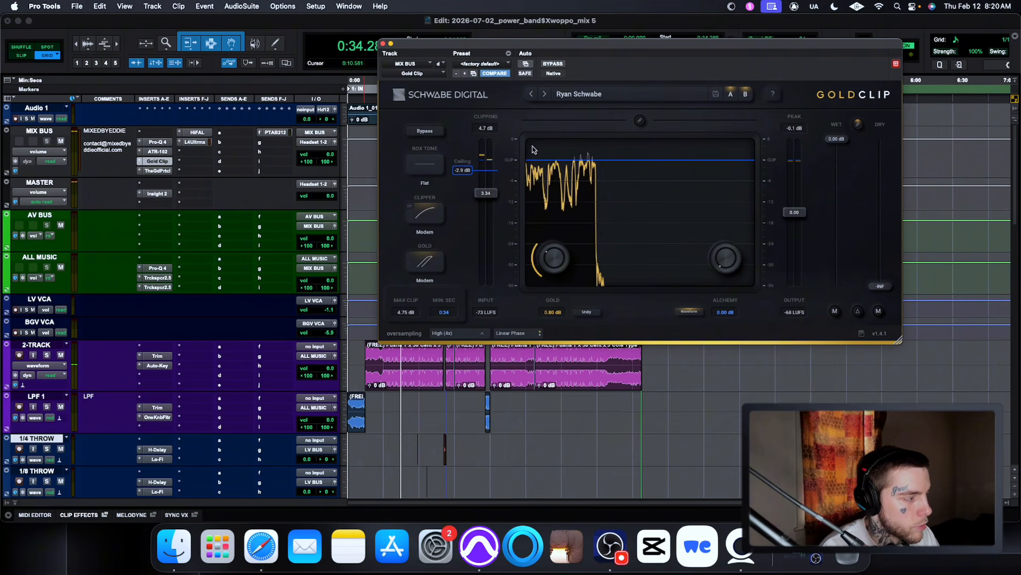
key(space)
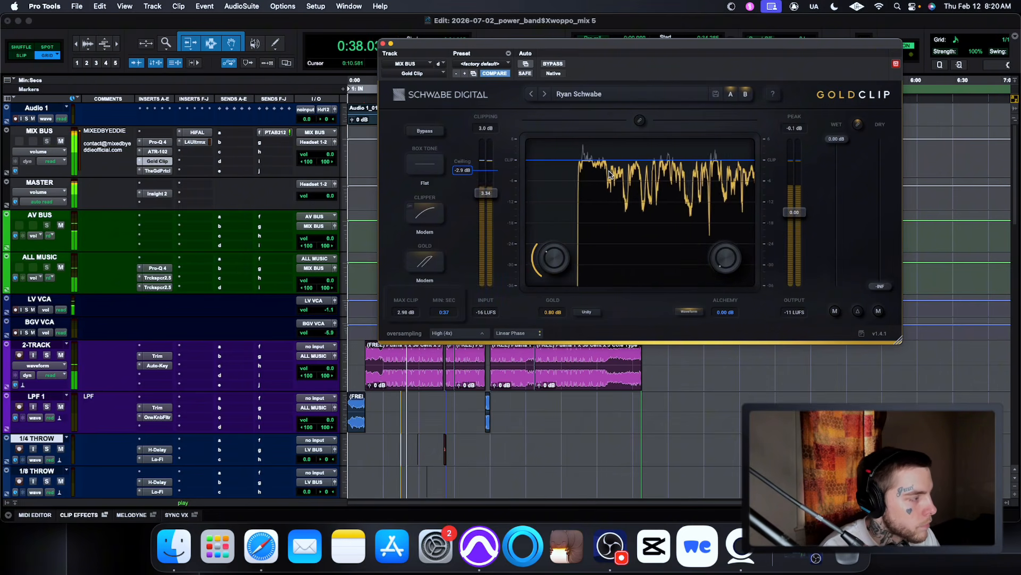
key(space)
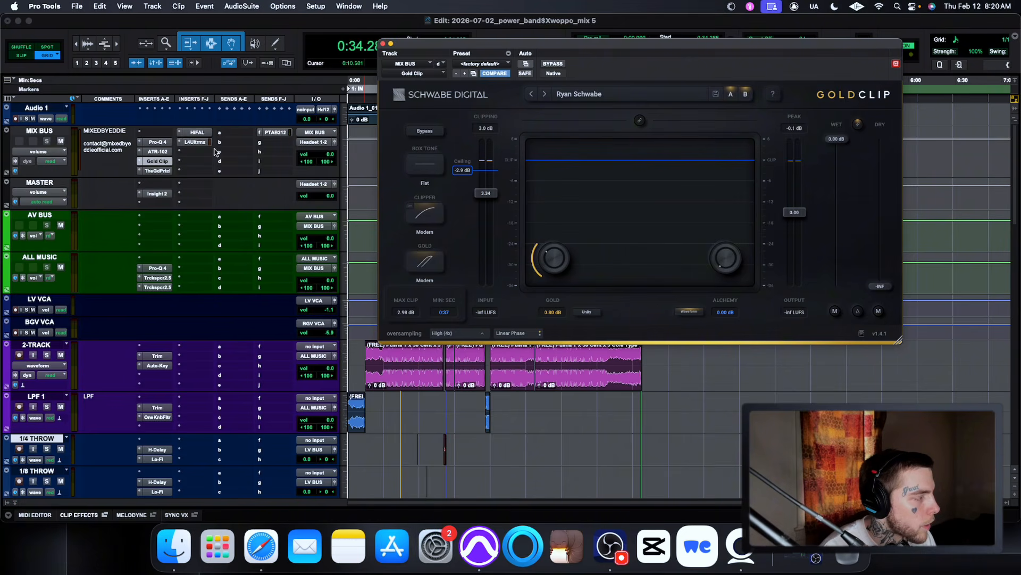
Set the L4 Ultramaximizer threshold on the MIX BUS to -4.39 and play a short passage to check its attenuation
click(195, 141)
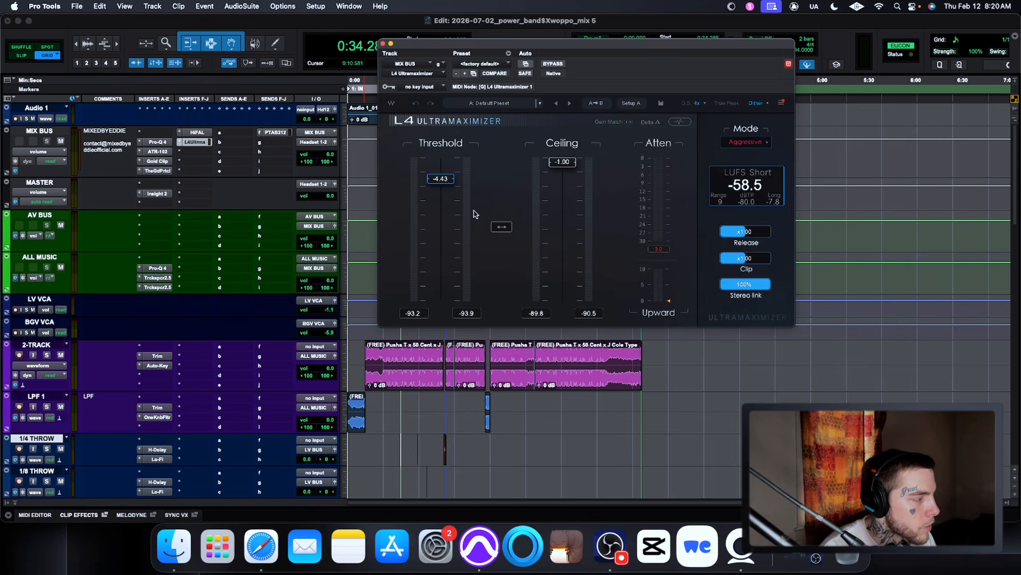
drag(442, 180, 442, 179)
key(space)
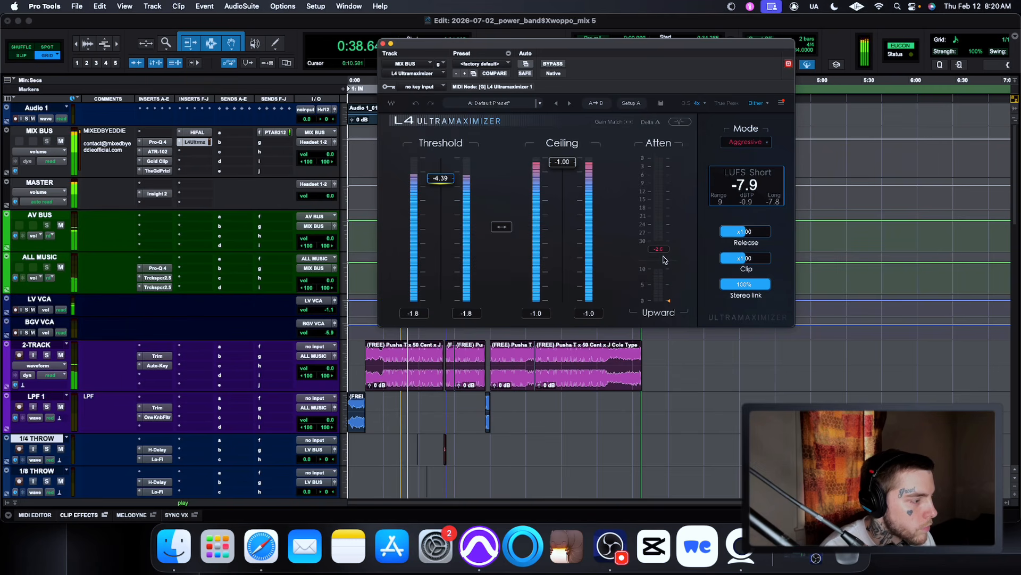
key(space)
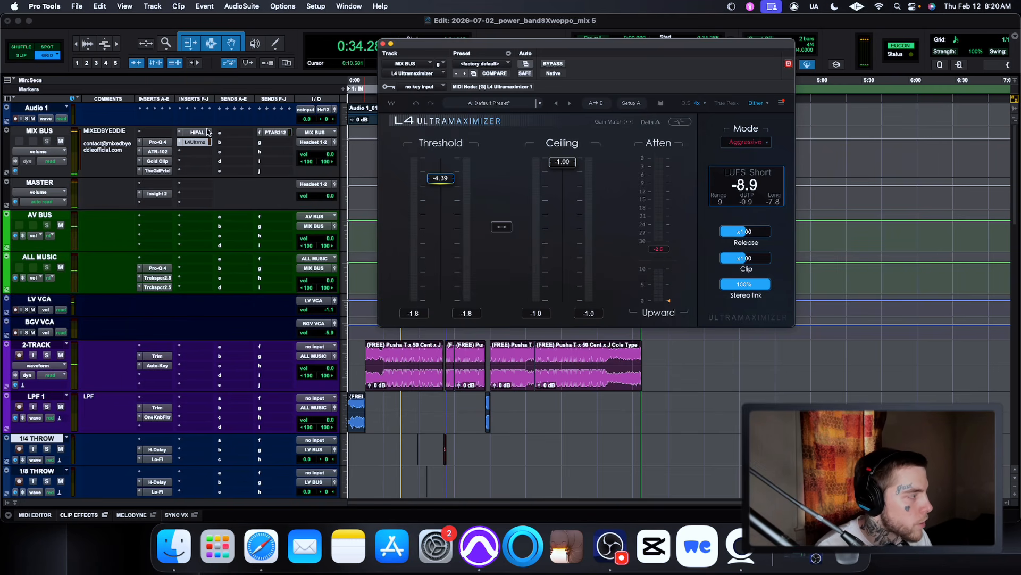
Recheck Gold Clip, view The God Particle on the MIX BUS and reset its output peak readout
click(157, 160)
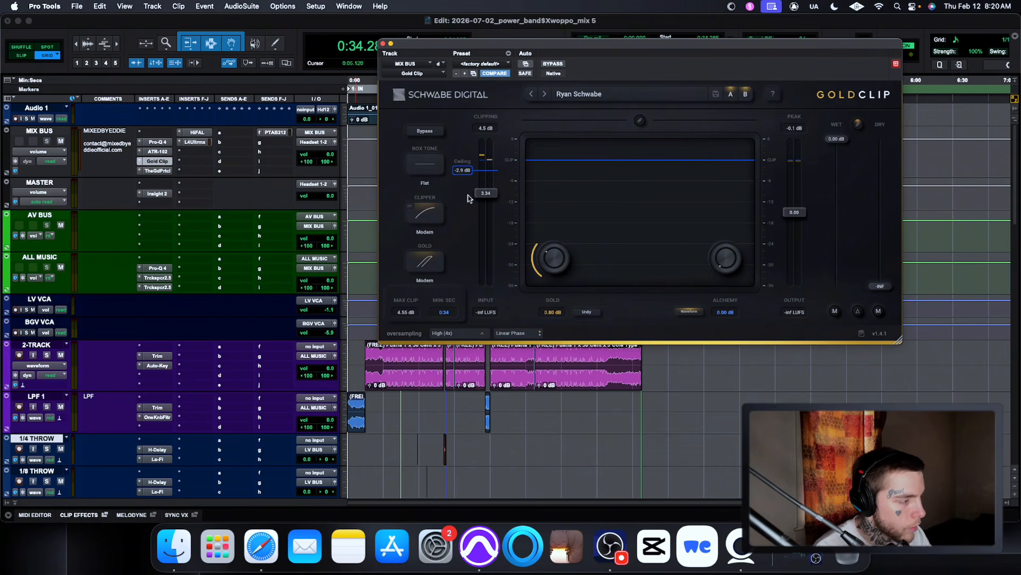
click(157, 170)
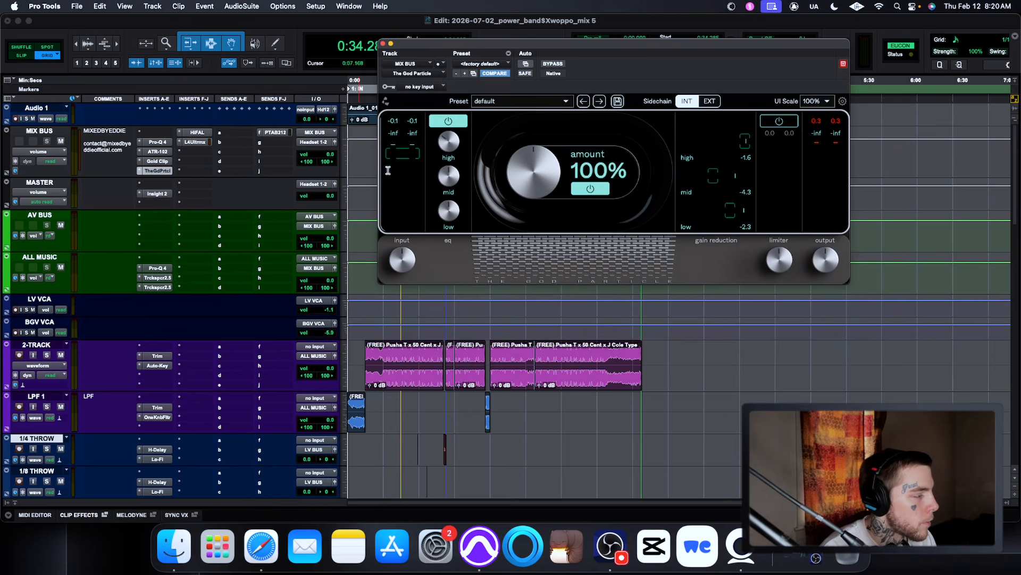
click(822, 122)
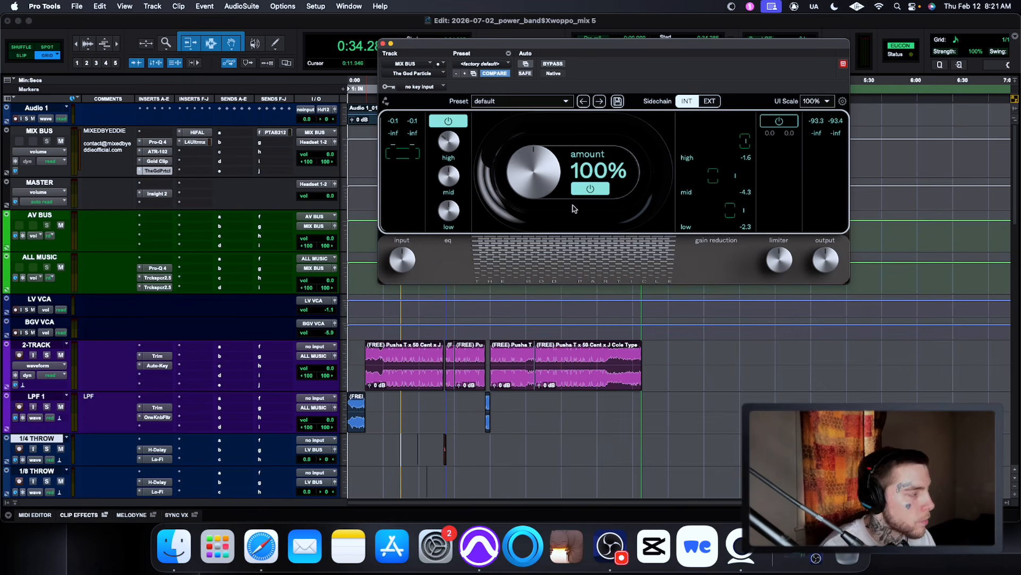
Close The God Particle, open HiFAL on the MIX BUS, and read its web search description in Safari before returning to Pro Tools
click(382, 43)
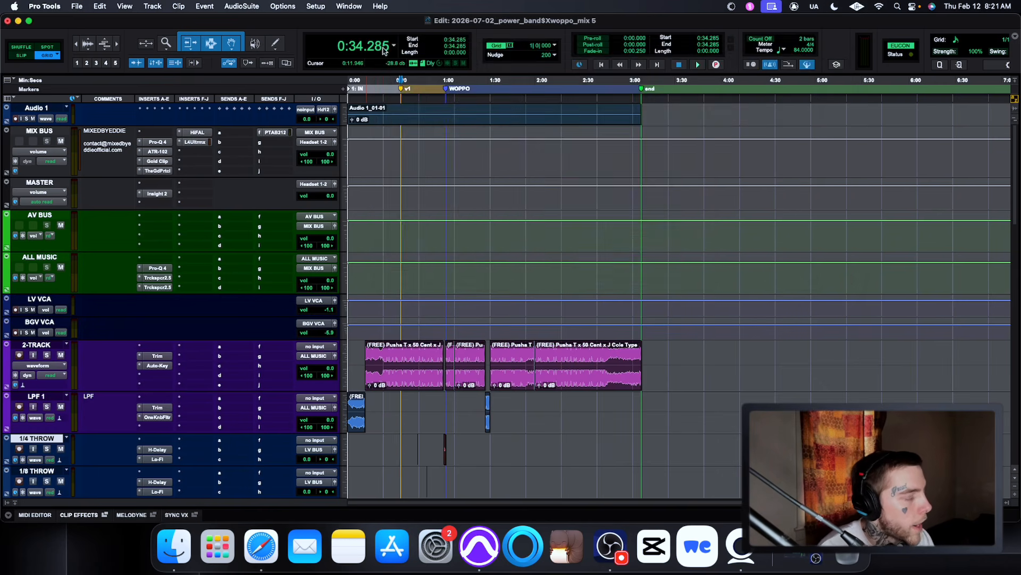
click(196, 132)
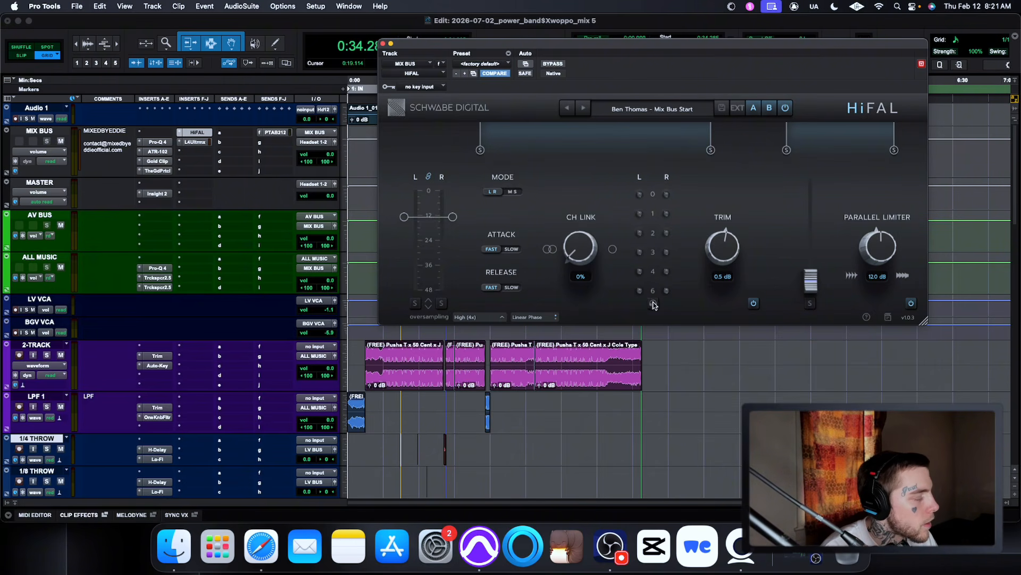
click(264, 550)
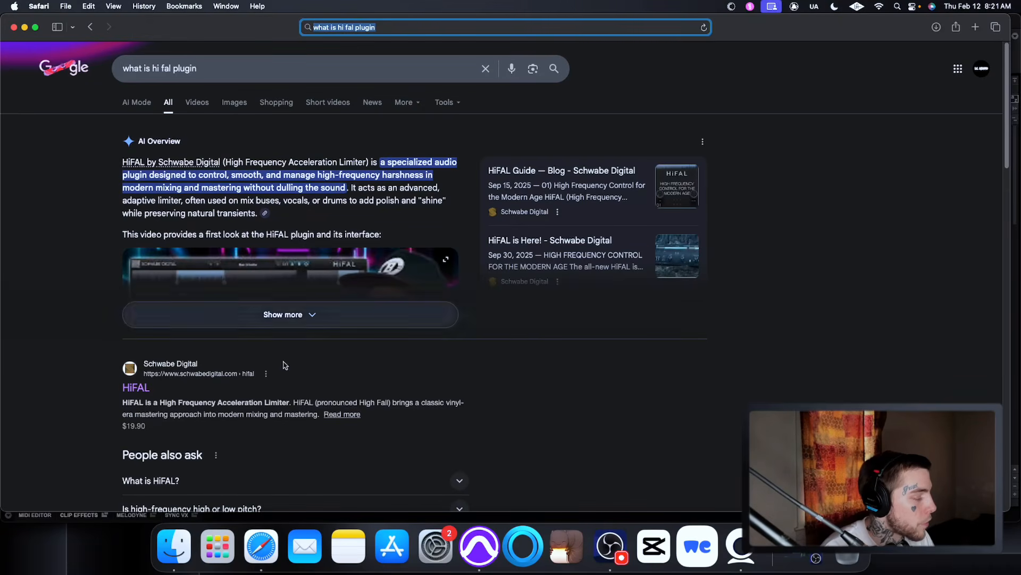
click(480, 553)
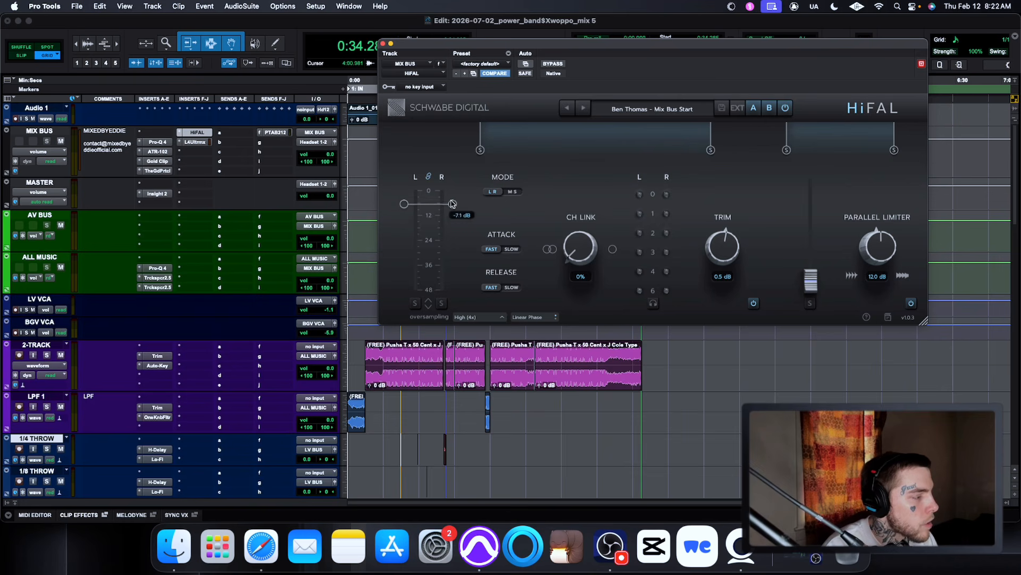
Turn on HiFAL's headphone monitoring and set its linked threshold to -13.9 dB while playing from the v1 marker
click(655, 304)
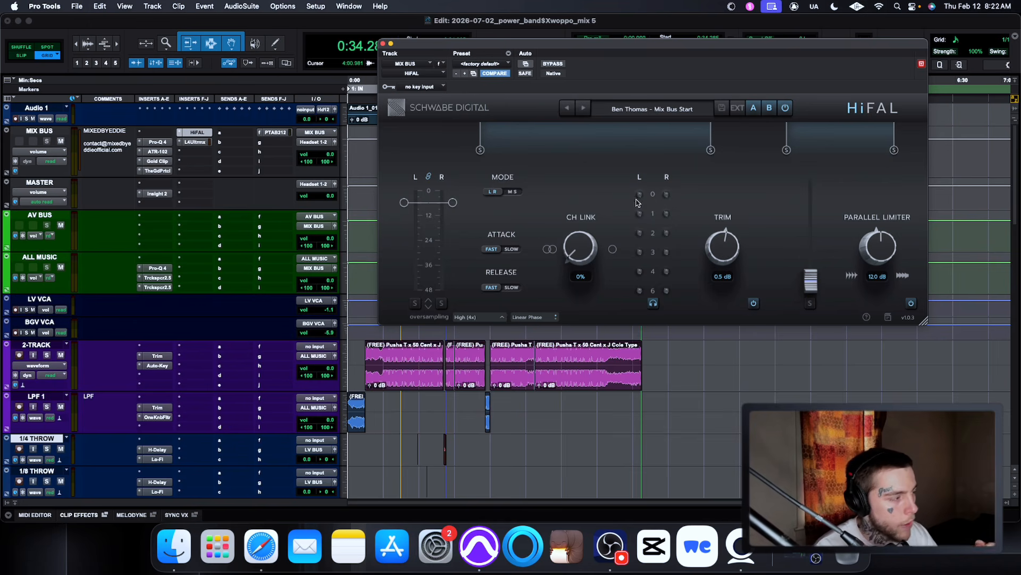
key(space)
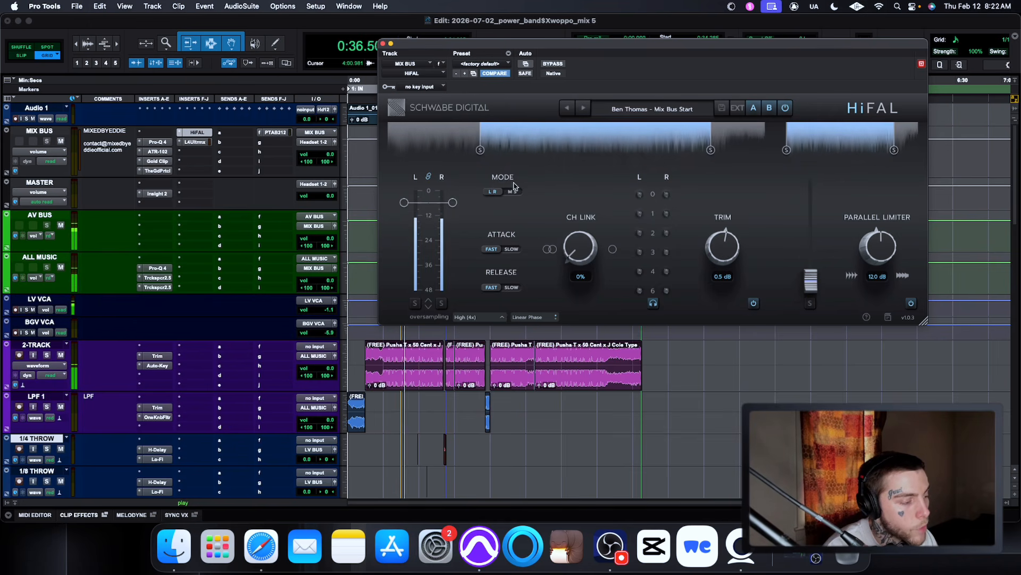
mouse_move(452, 207)
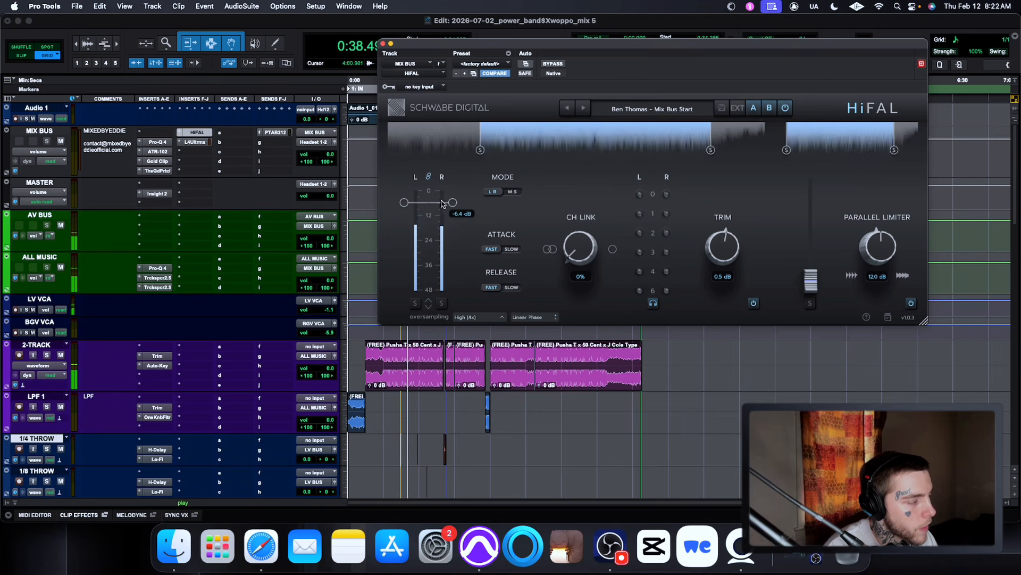
key(space)
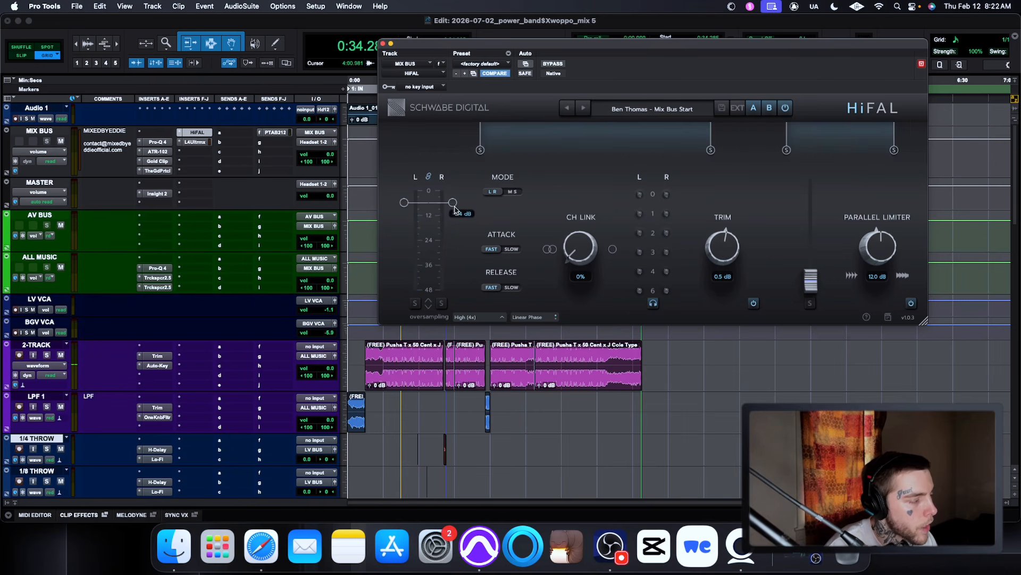
key(space)
mouse_move(450, 207)
mouse_down()
mouse_move(449, 249)
mouse_move(452, 215)
mouse_move(446, 223)
mouse_up()
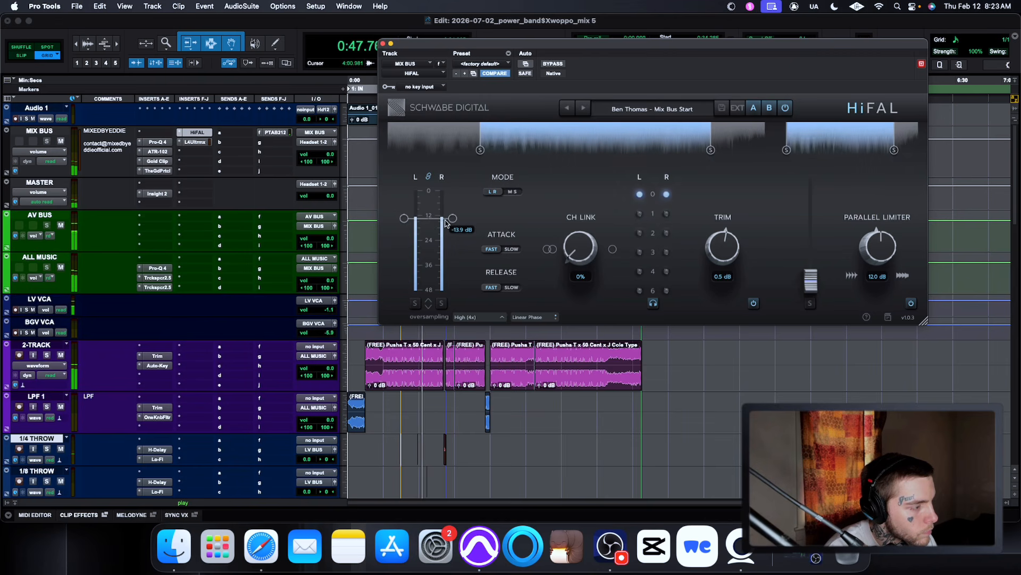
key(space)
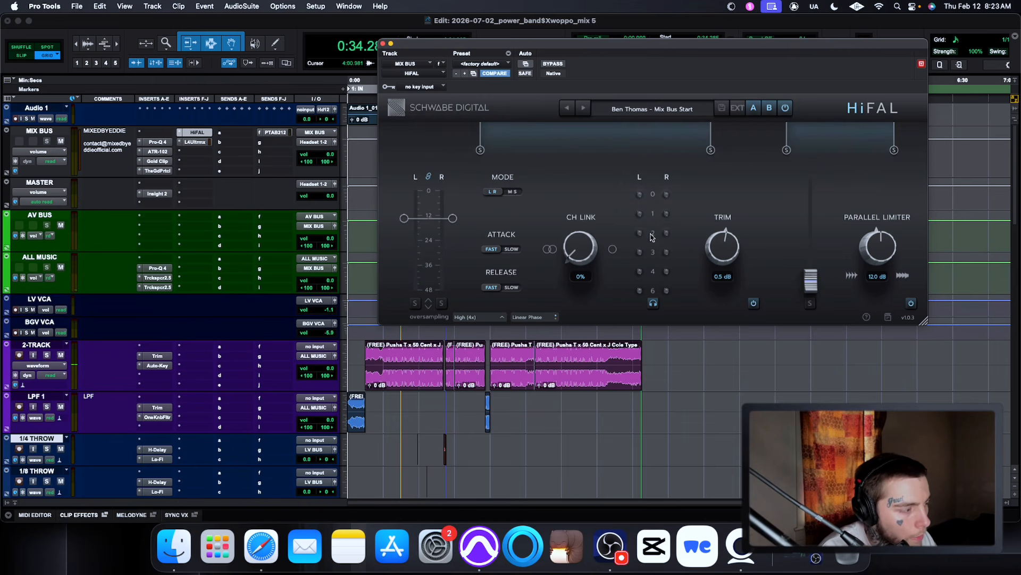
Play a short passage with HiFAL's headphone monitoring, turn the monitoring off and audition the full mix again
mouse_move(457, 224)
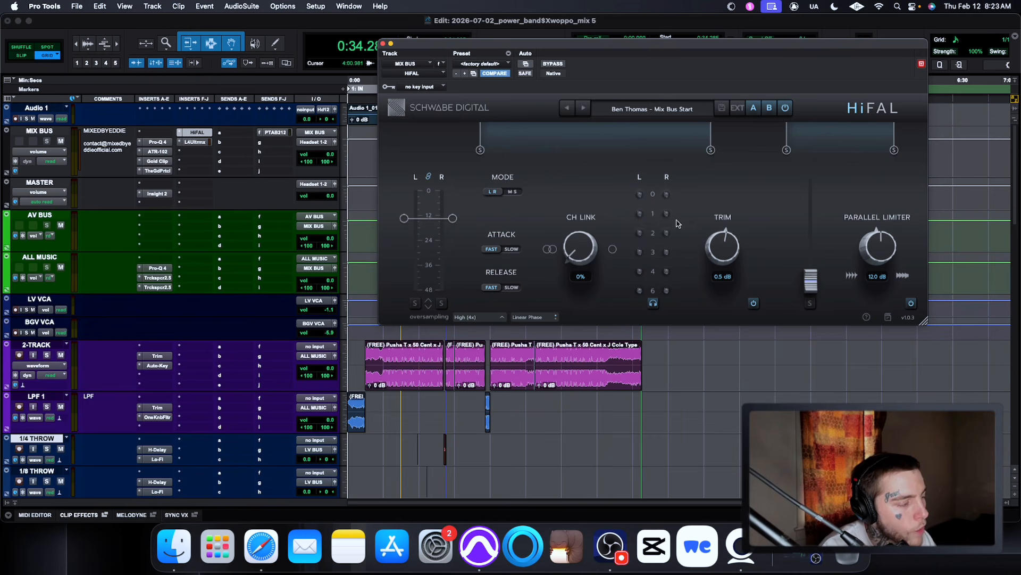
key(space)
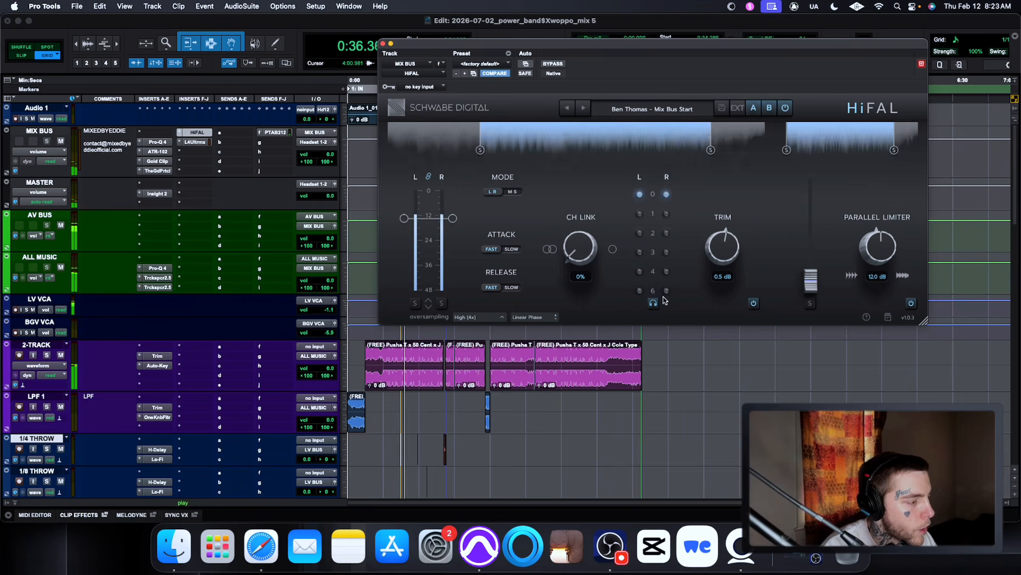
key(space)
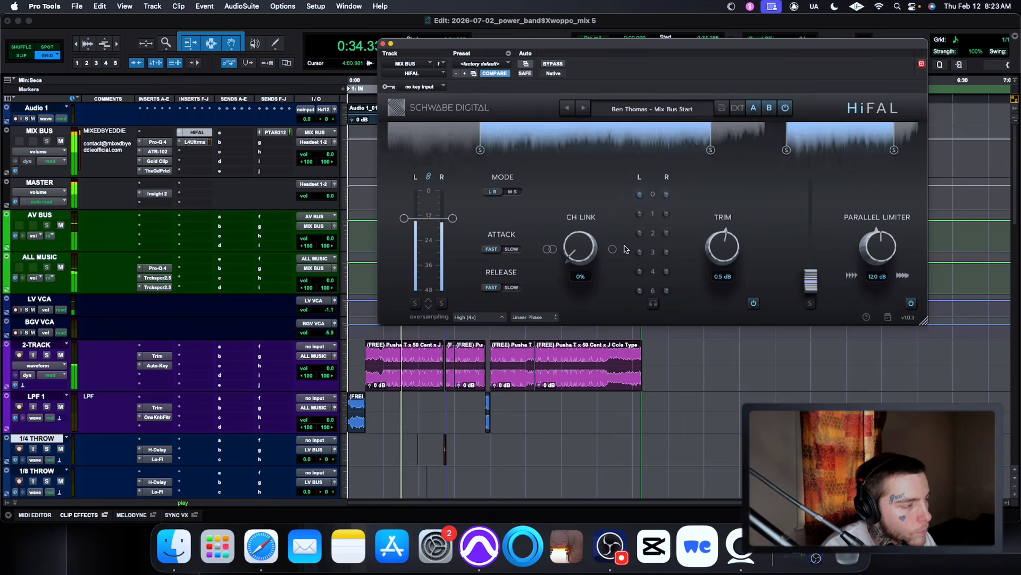
key(space)
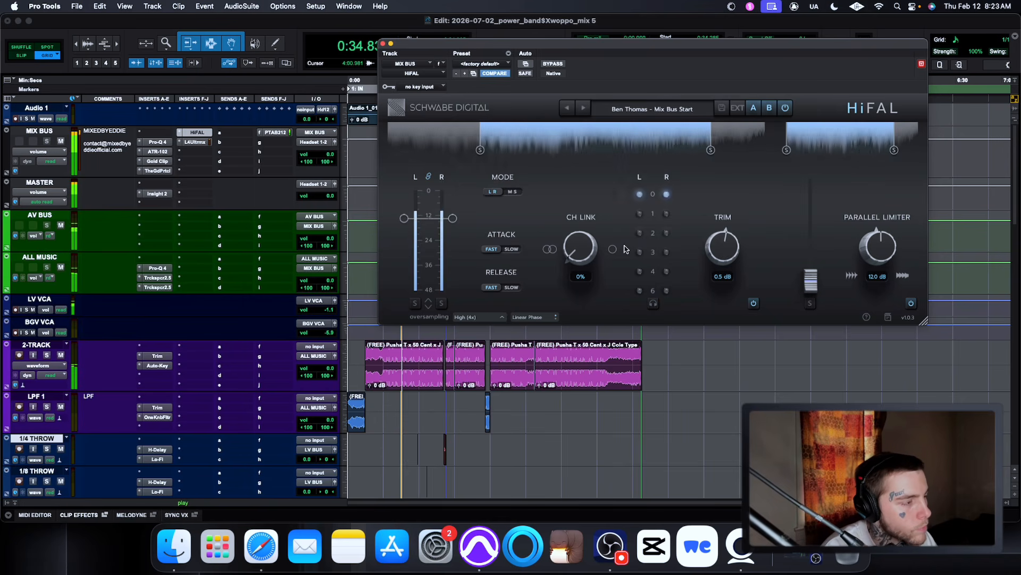
key(space)
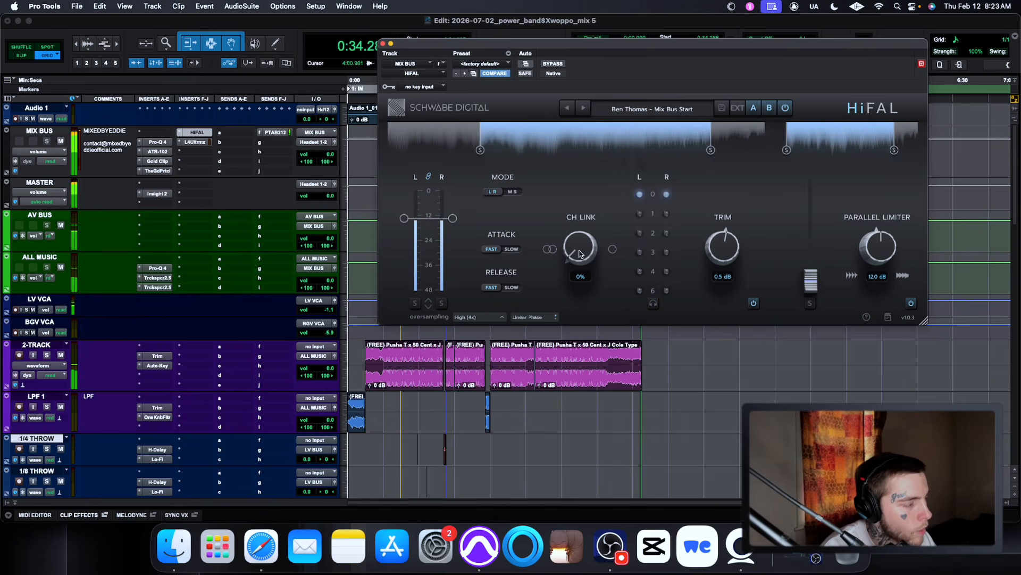
Try raising HiFAL's channel link, including a 50% setting, and return it to 0%
drag(578, 256, 593, 133)
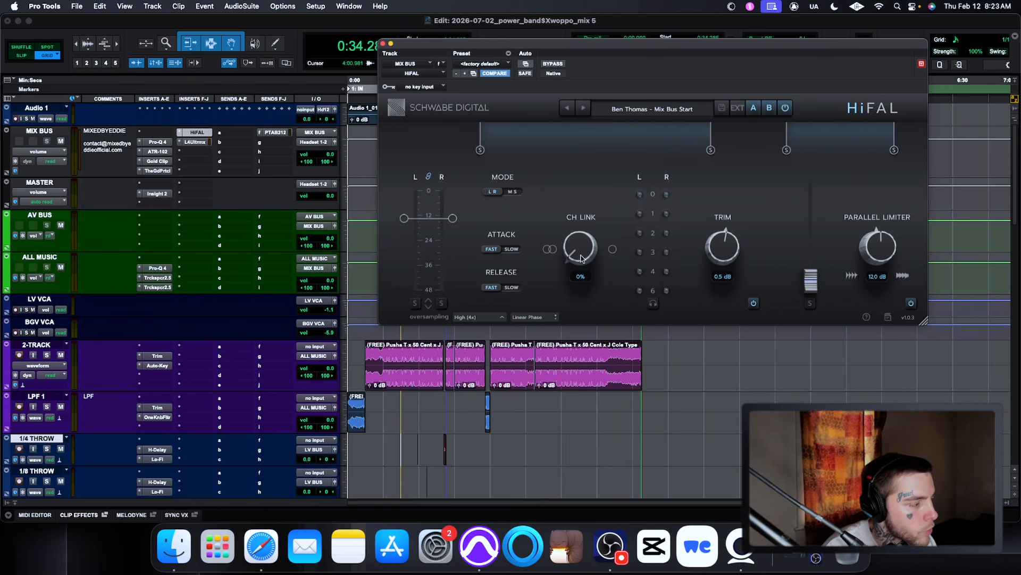
drag(581, 251, 583, 193)
drag(566, 243, 567, 292)
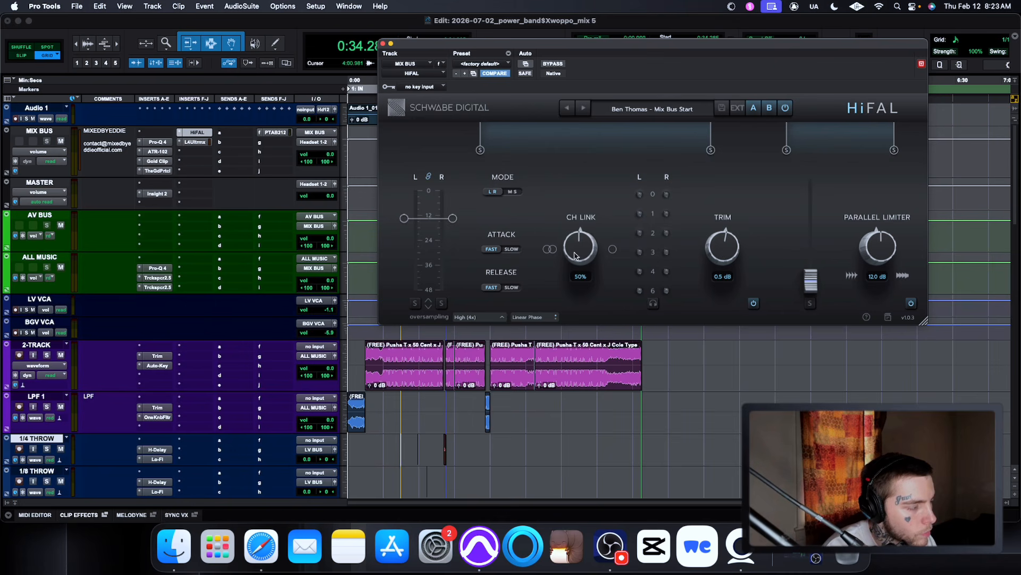
drag(583, 241, 577, 288)
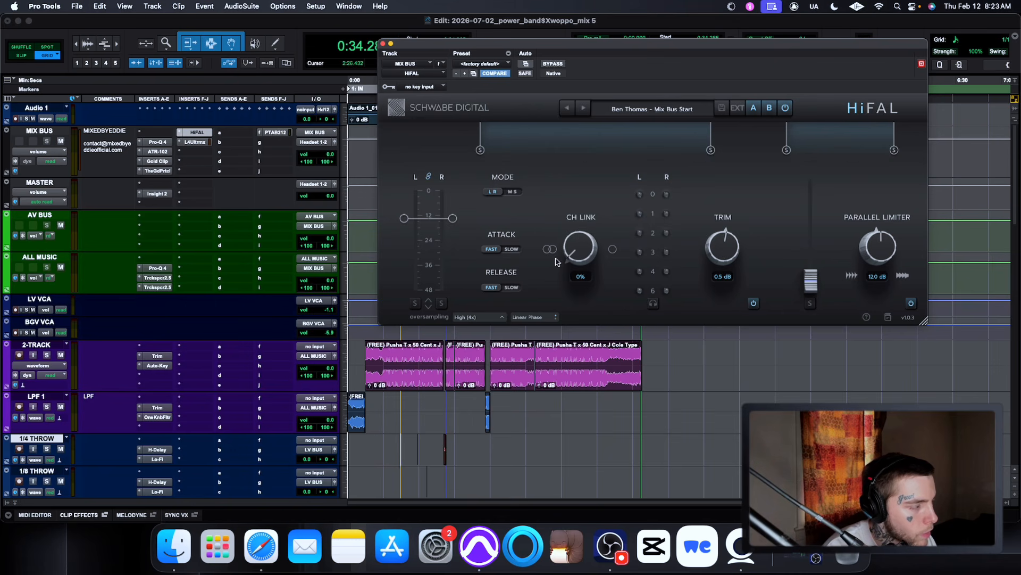
Try HiFAL's slow attack and slow release settings, returning each to fast
click(511, 250)
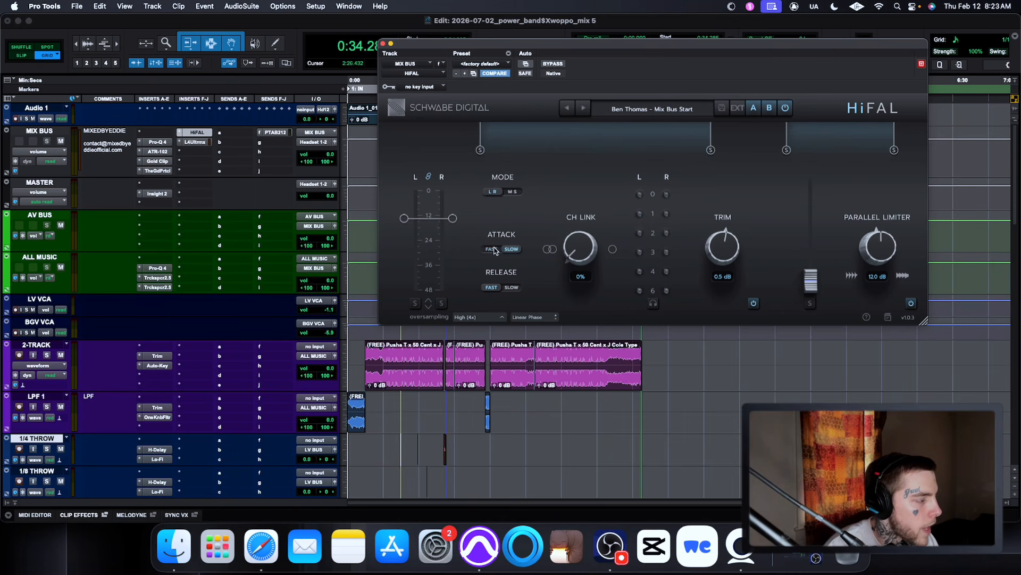
click(495, 249)
click(511, 291)
click(495, 290)
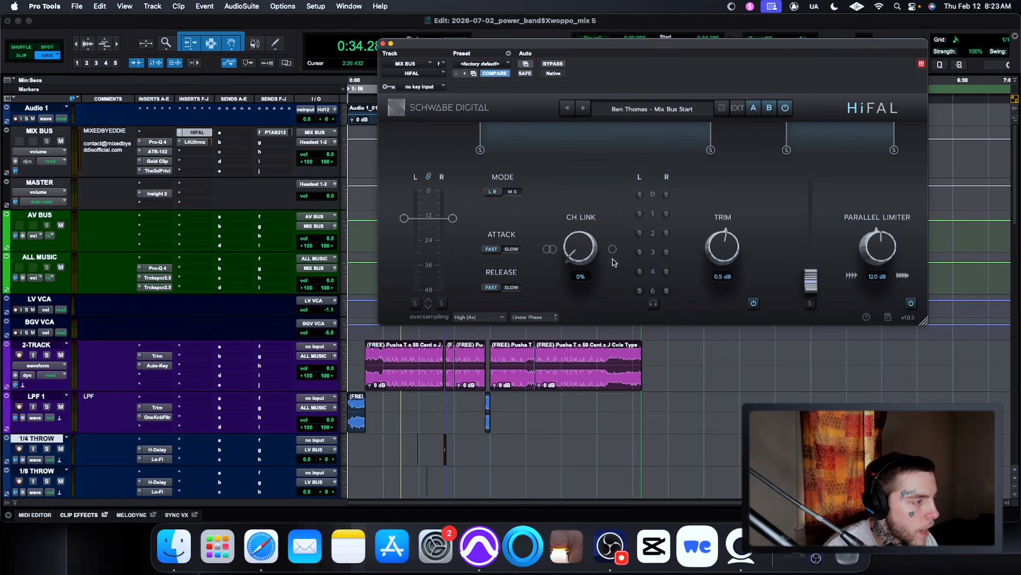
Browse the HiFAL preset folders and choose the Mix Bus Start preset
click(628, 109)
mouse_move(654, 121)
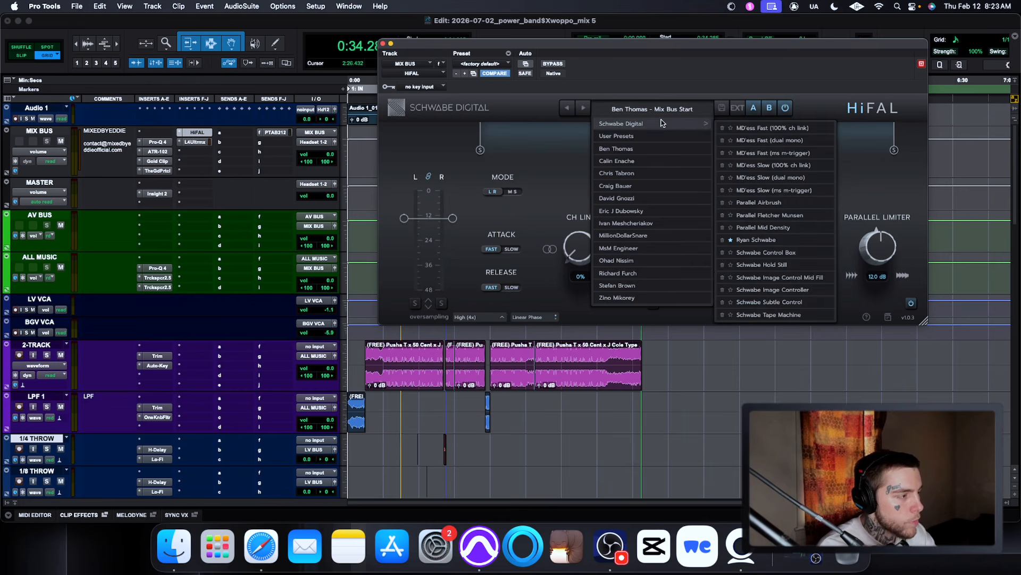
mouse_move(648, 154)
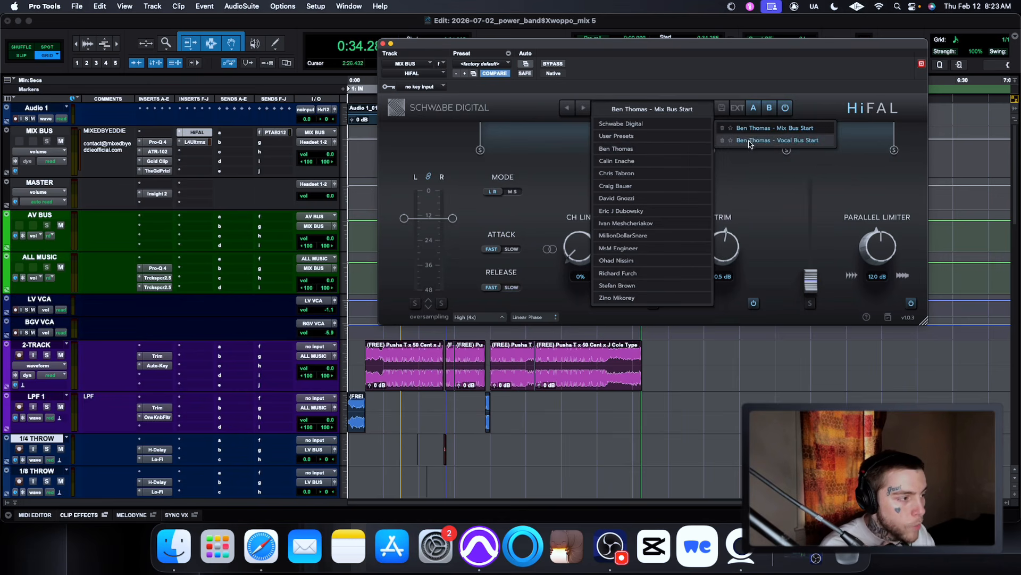
click(785, 129)
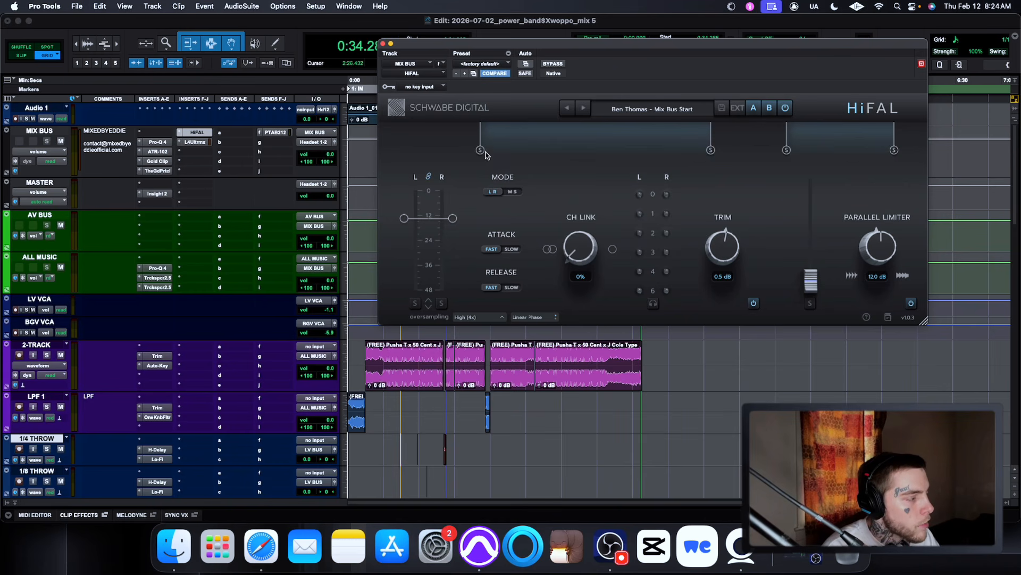
Audition the mix from the v1 marker and try lowering the HiFAL main band's lower frequency limit to 1.2 kHz
mouse_move(481, 153)
key(space)
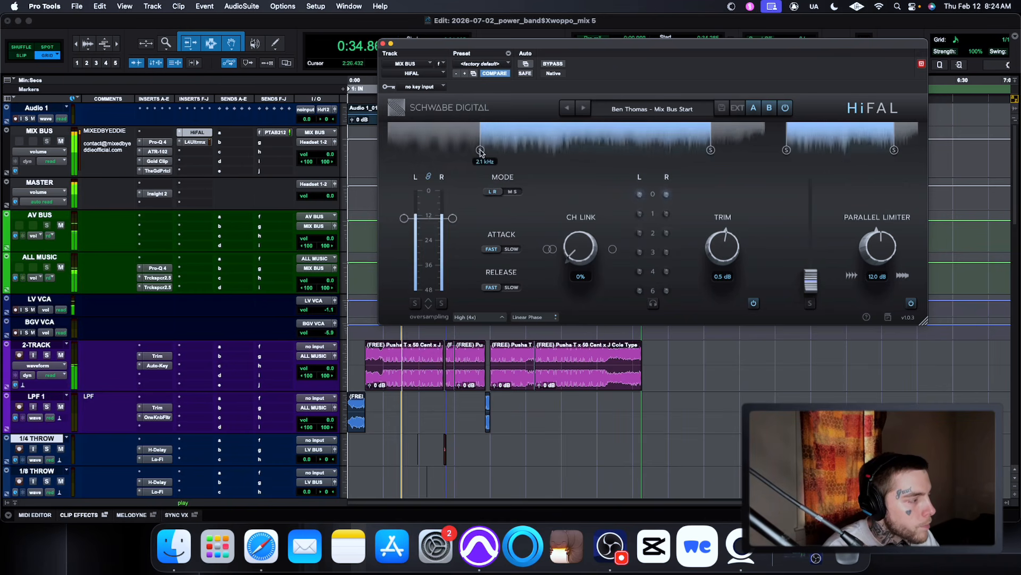
key(space)
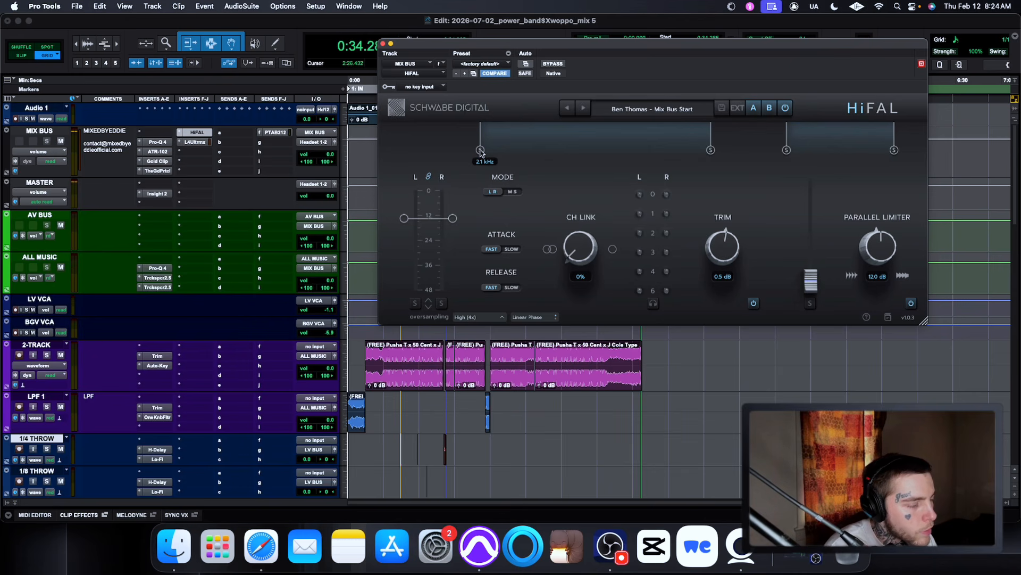
key(space)
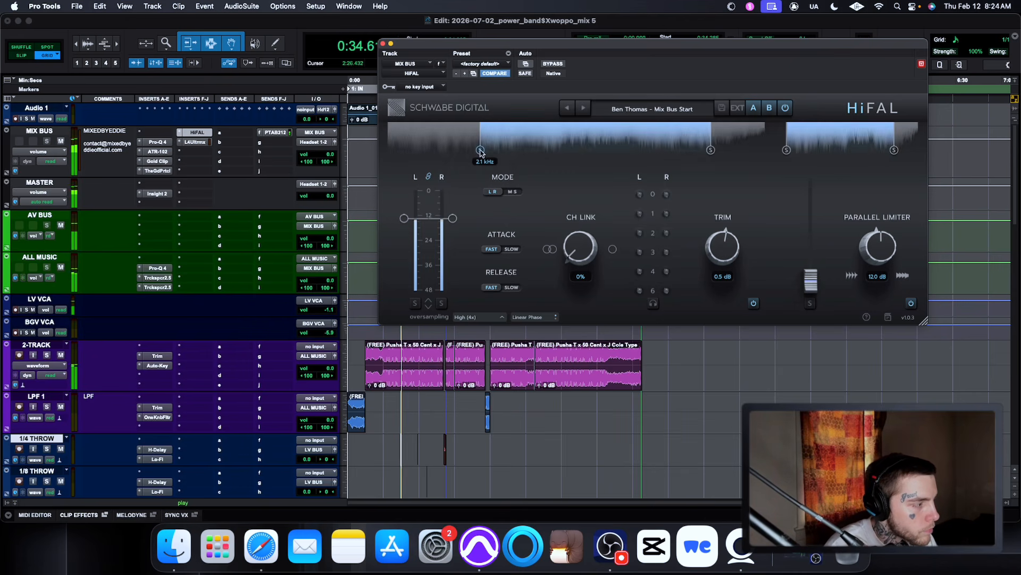
drag(480, 153, 410, 155)
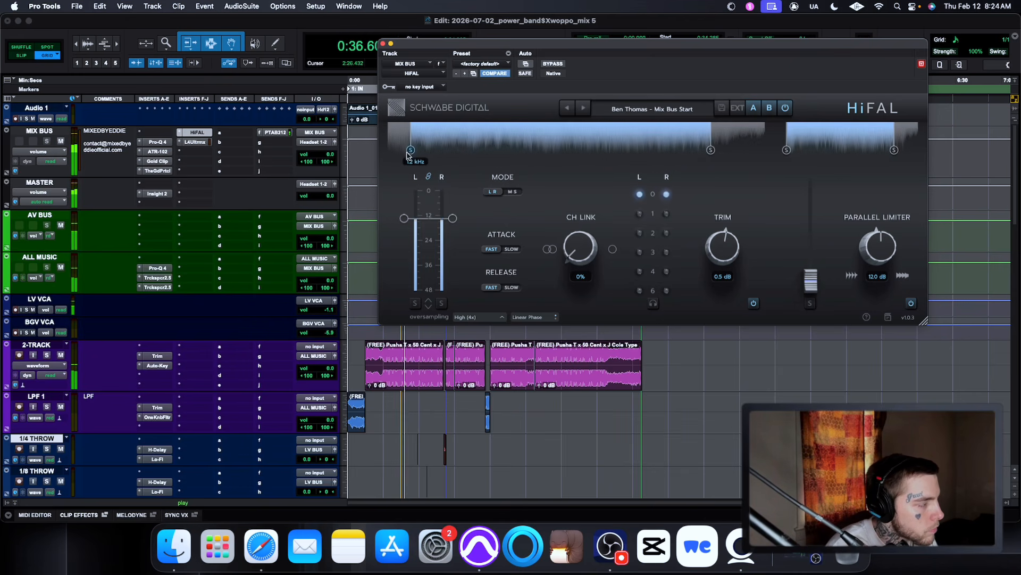
key(space)
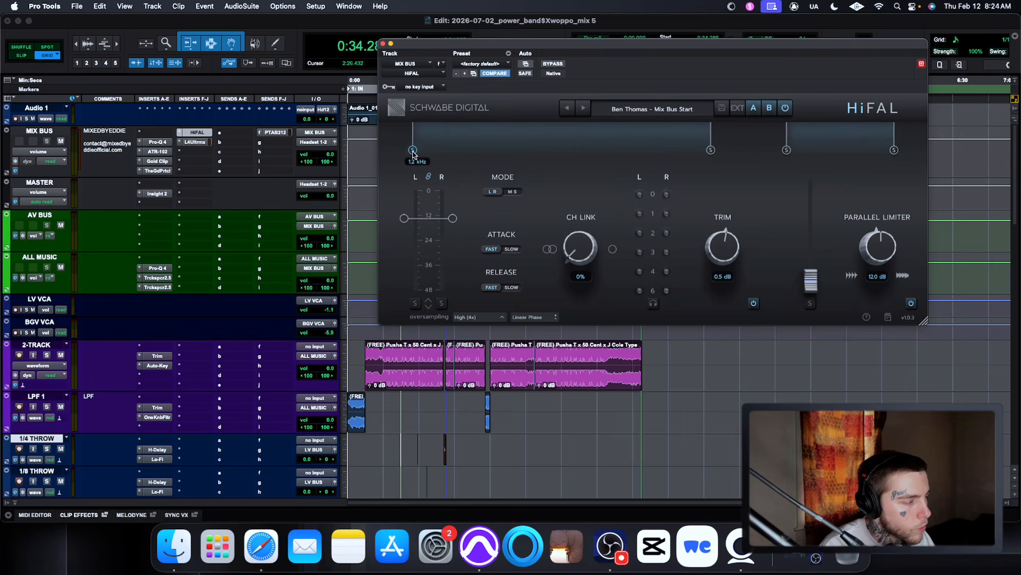
Set the HiFAL main band's lower frequency limit to 2.0 kHz while playing the passage
key(space)
drag(413, 154, 475, 158)
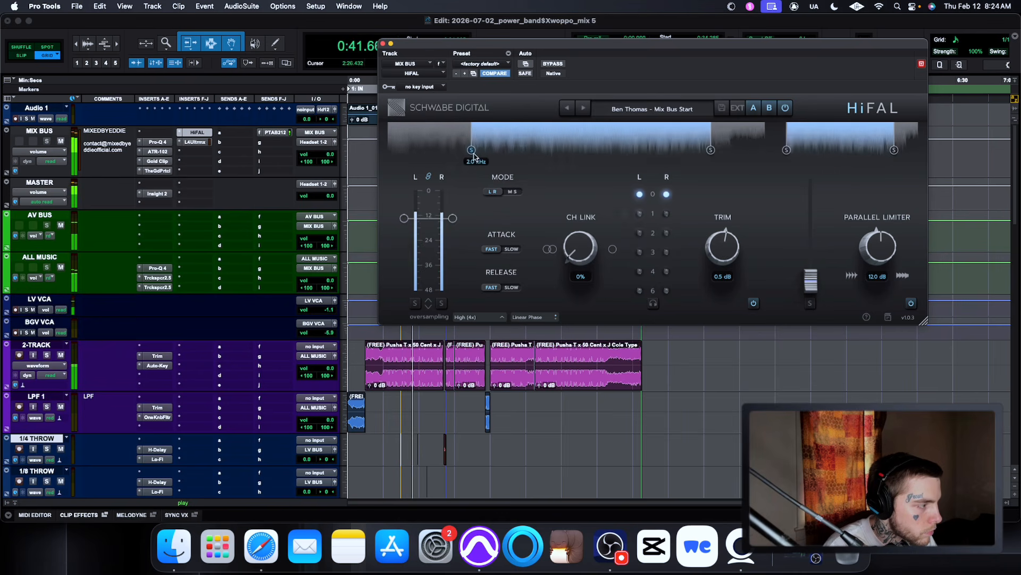
key(space)
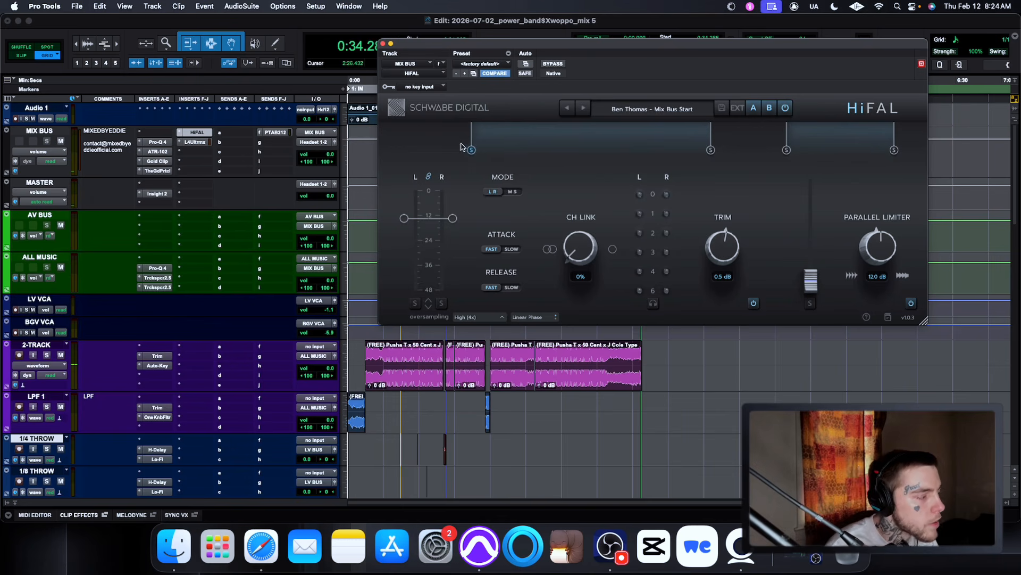
mouse_move(473, 152)
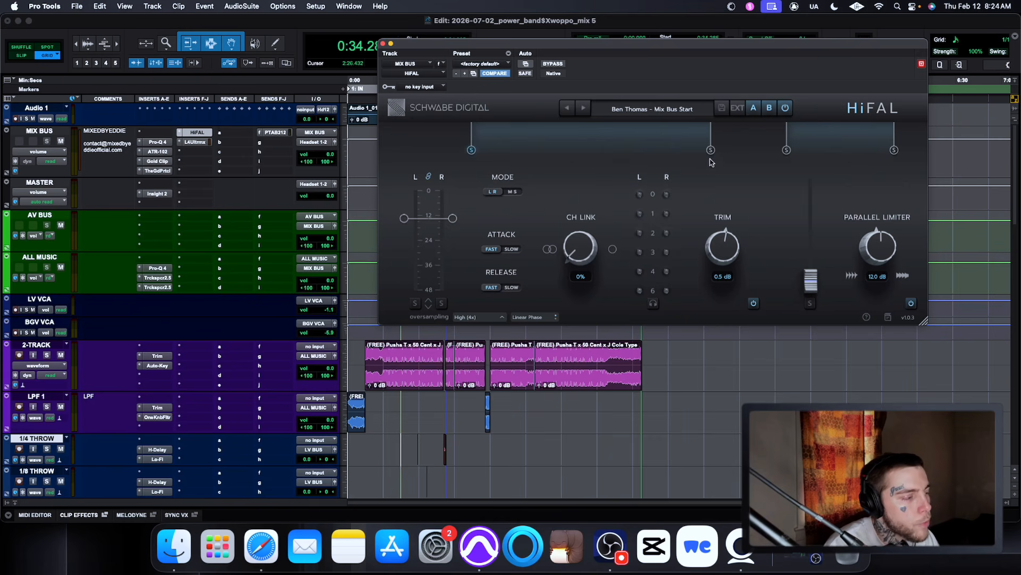
mouse_move(471, 151)
mouse_down()
mouse_move(412, 152)
mouse_move(472, 148)
mouse_up()
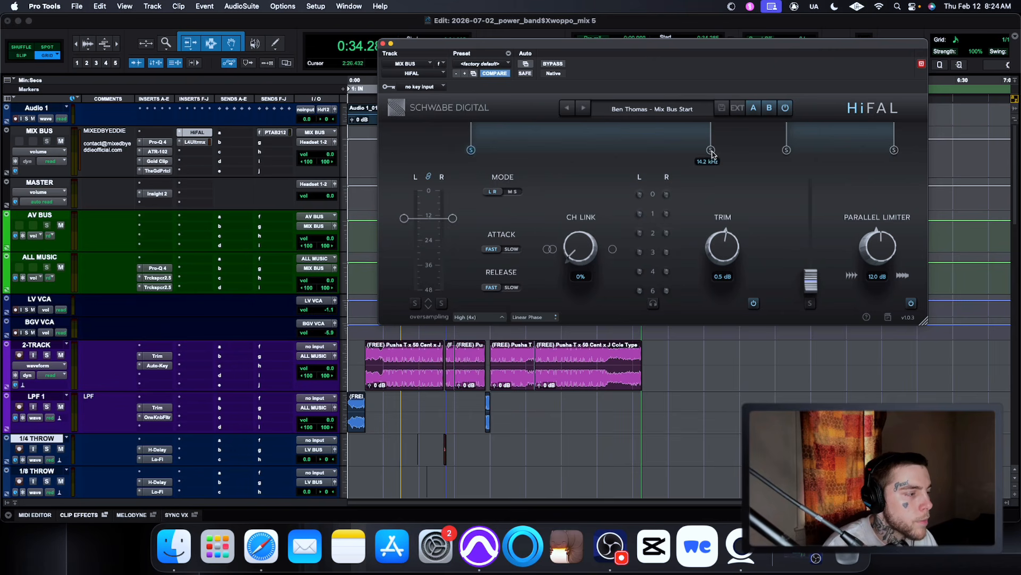
Raise the HiFAL main band's upper frequency limit slightly and play a short passage to check it
mouse_move(711, 151)
mouse_down()
mouse_move(665, 152)
mouse_move(718, 155)
mouse_up()
key(space)
key(space)
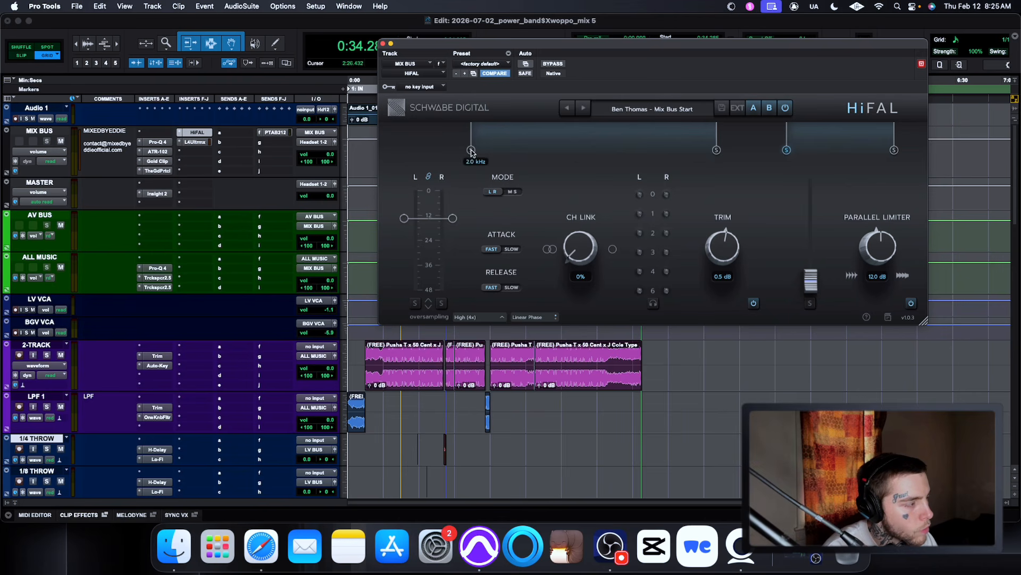
mouse_move(894, 150)
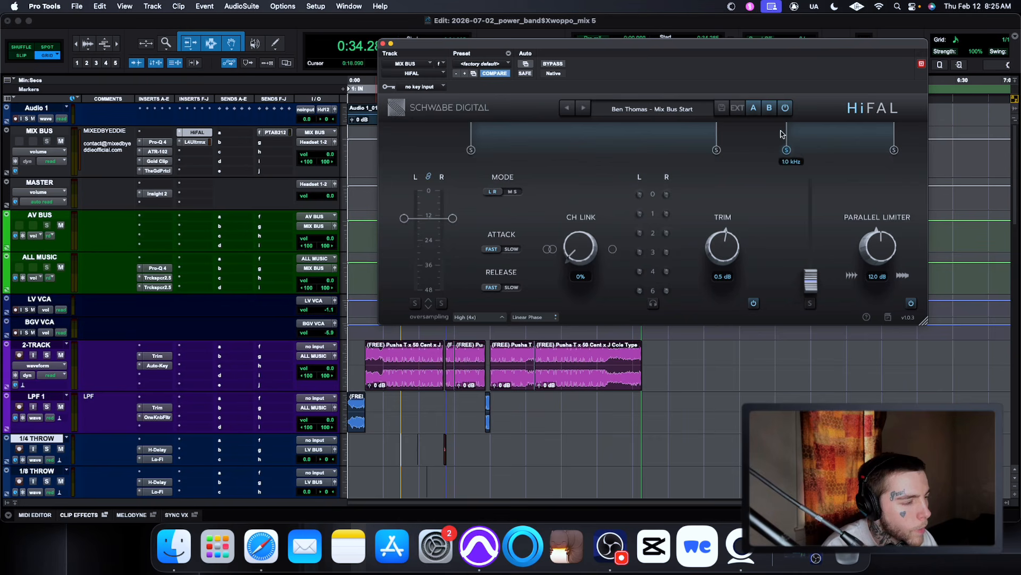
click(754, 109)
mouse_move(444, 223)
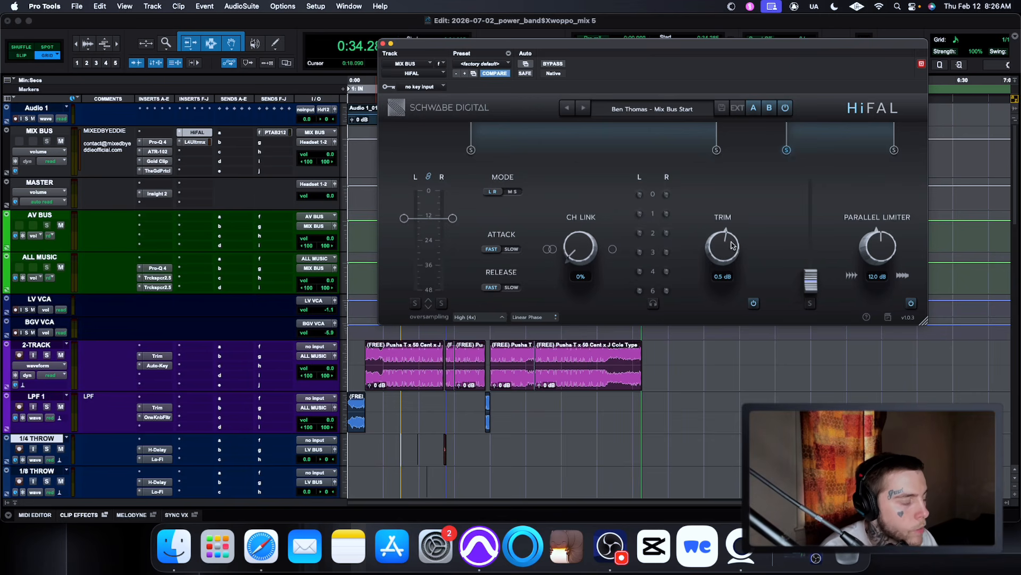
Play the full mix from the v1 marker with HiFAL bypassed, and play it again with HiFAL active to compare
click(787, 109)
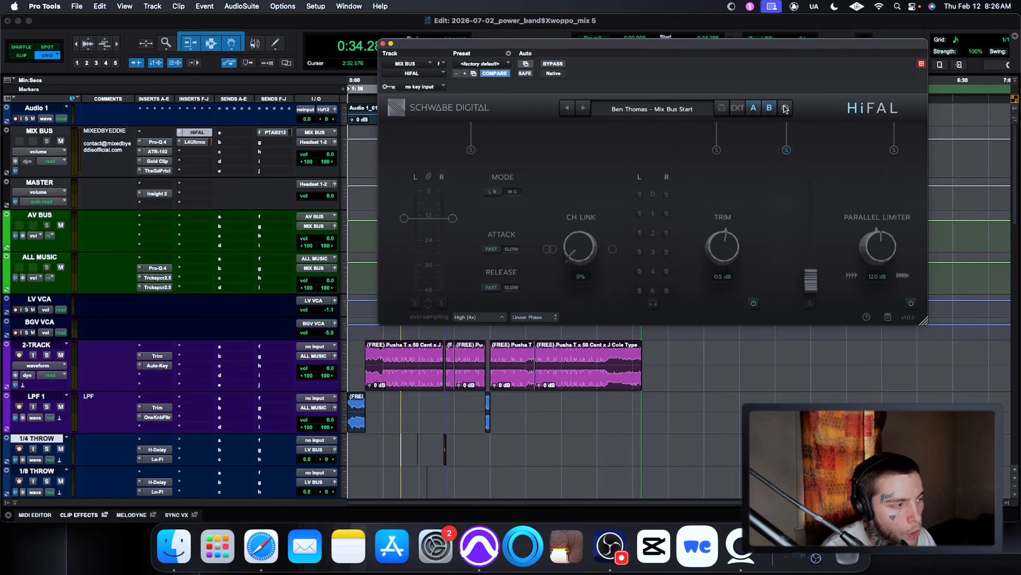
key(space)
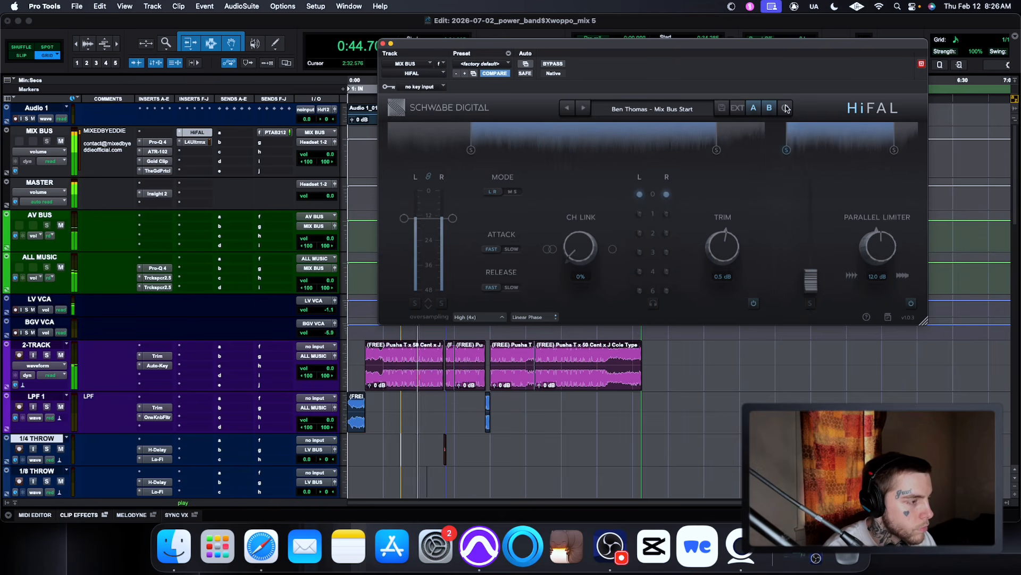
click(786, 108)
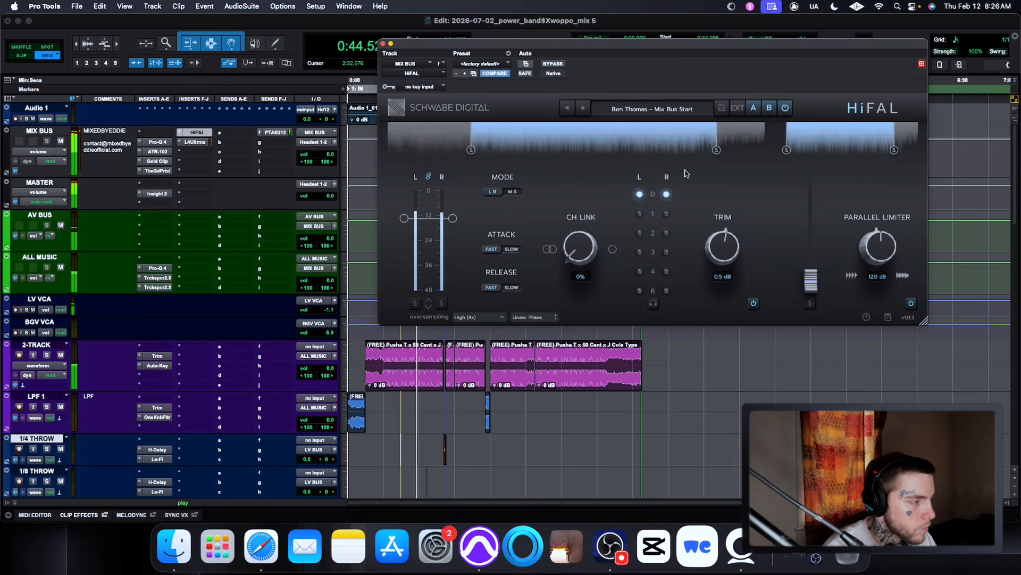
key(space)
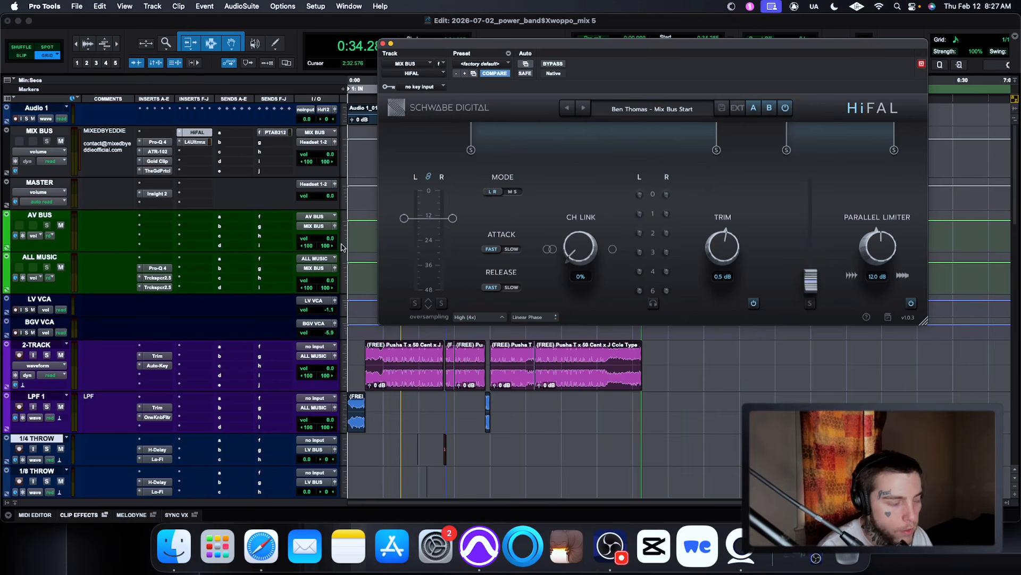
Solo the LV and LV.dup1 lead vocal tracks
scroll(228, 348, down, 5)
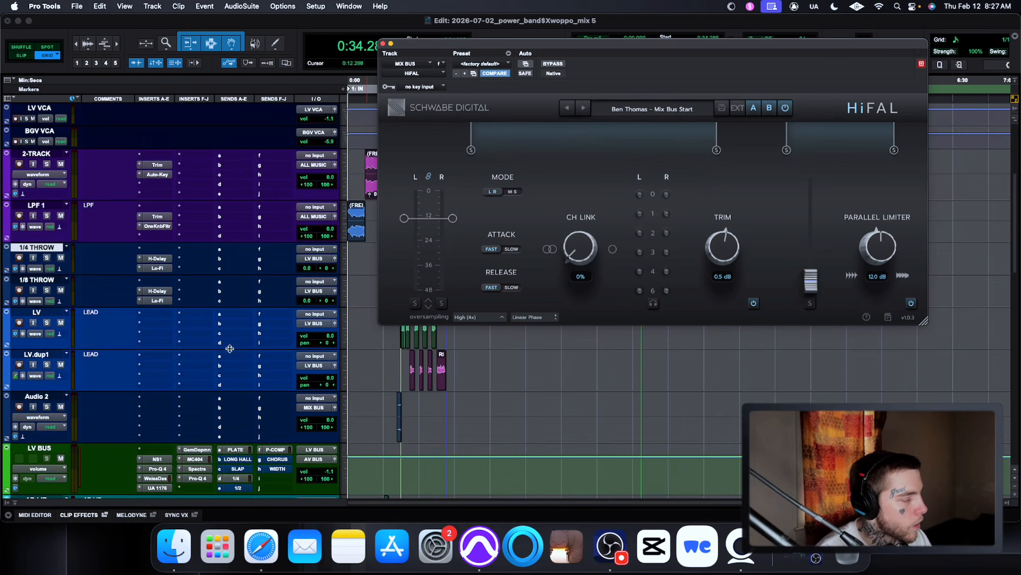
click(47, 322)
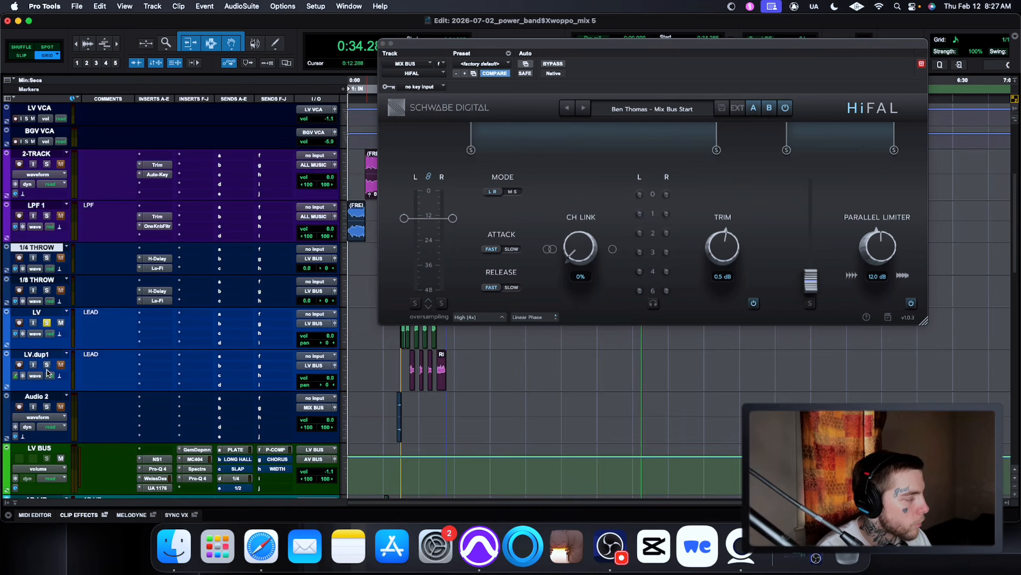
click(47, 366)
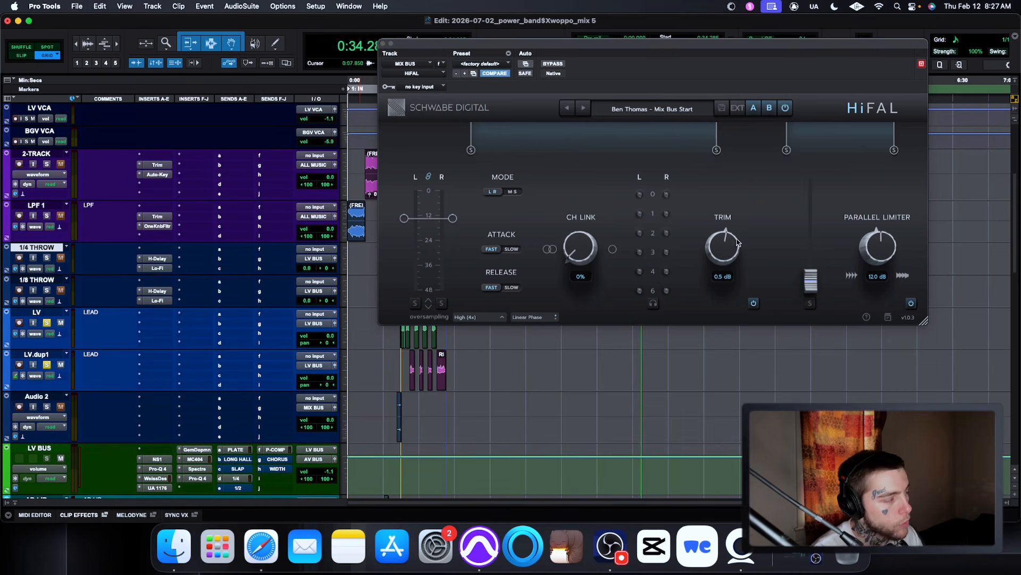
Compare the soloed lead vocals from the v1 marker with HiFAL bypassed and with it active
click(786, 108)
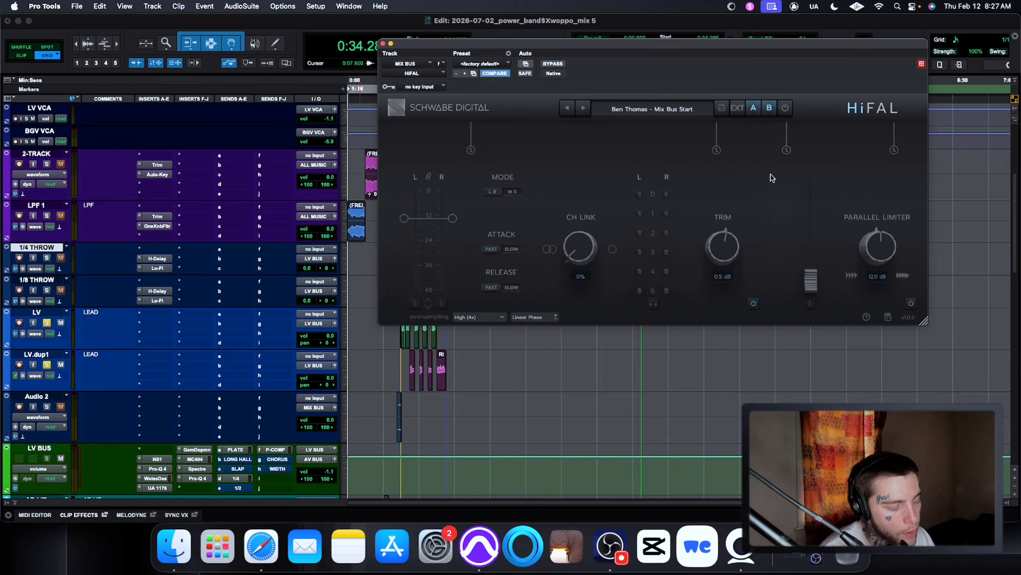
key(space)
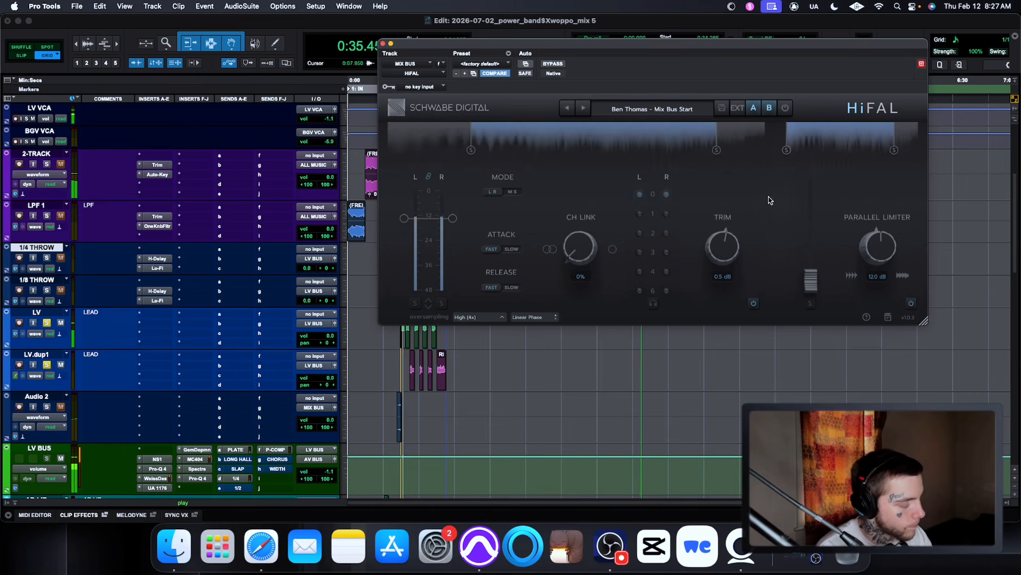
click(786, 108)
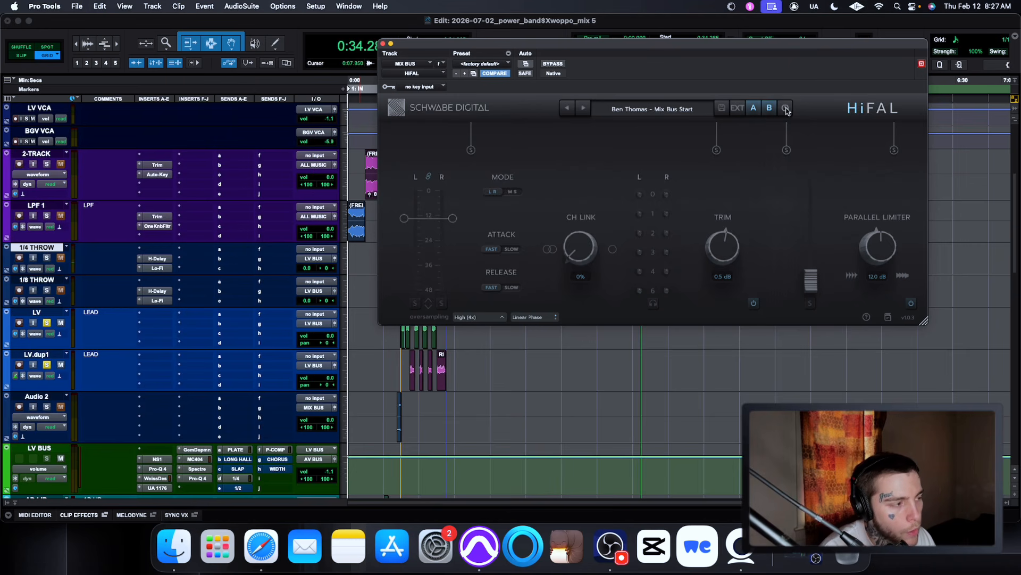
click(785, 108)
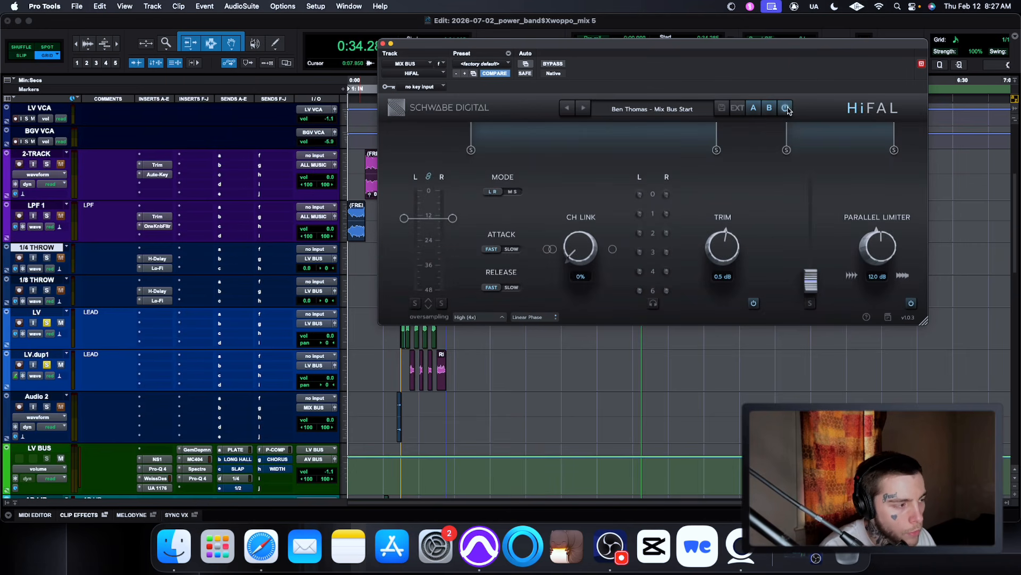
key(space)
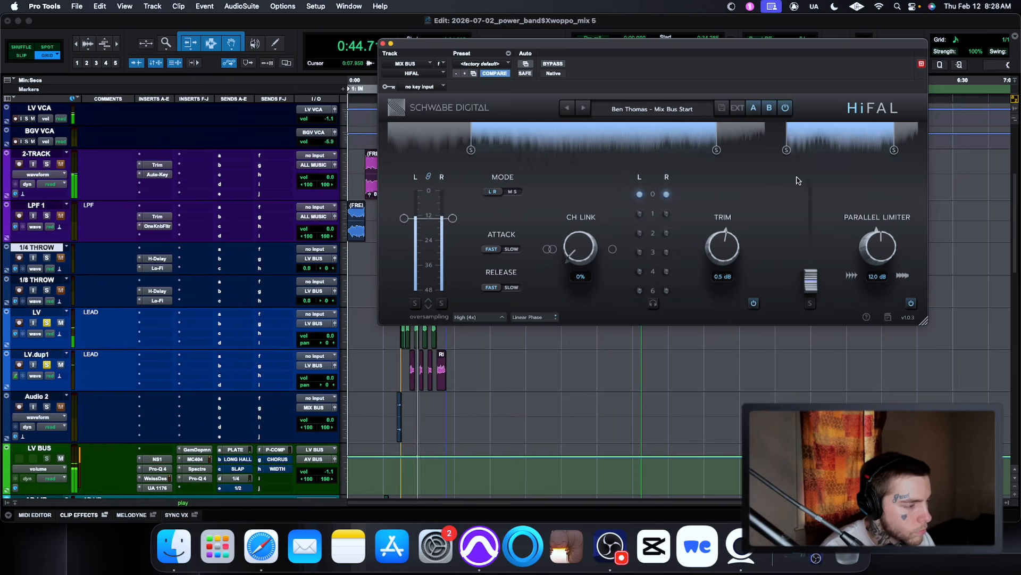
key(space)
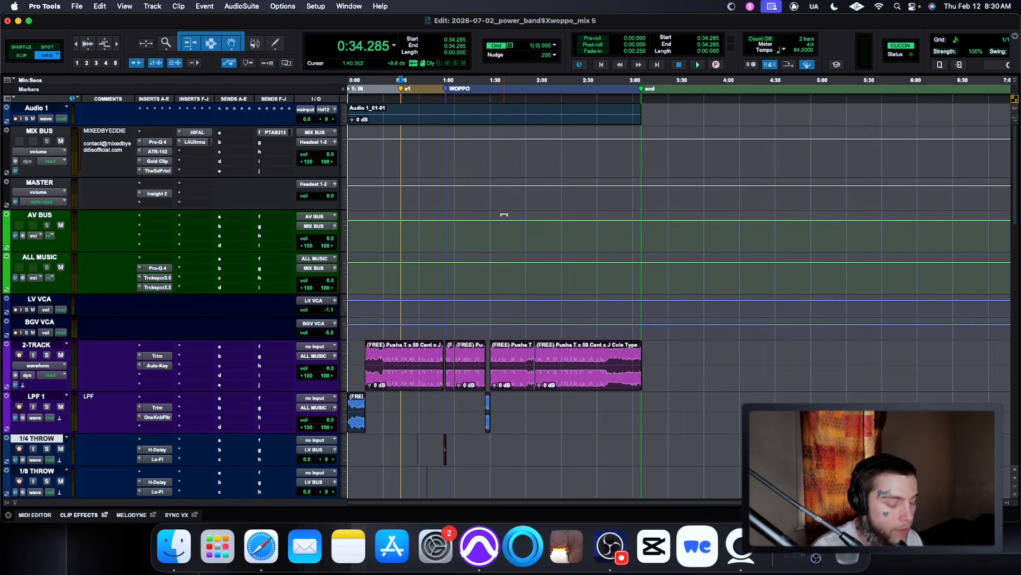
scroll(506, 240, down, 10)
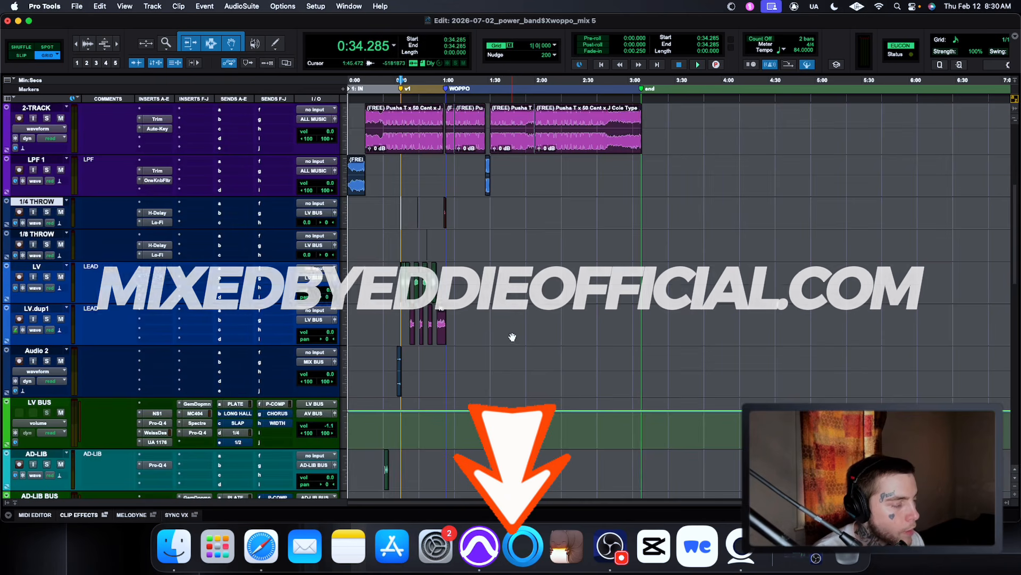
scroll(516, 337, up, 10)
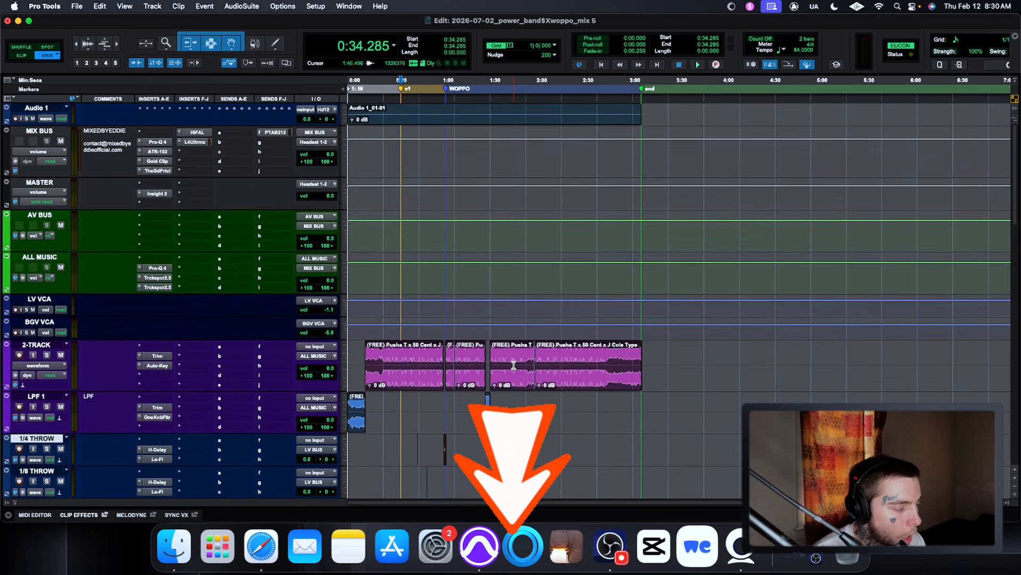